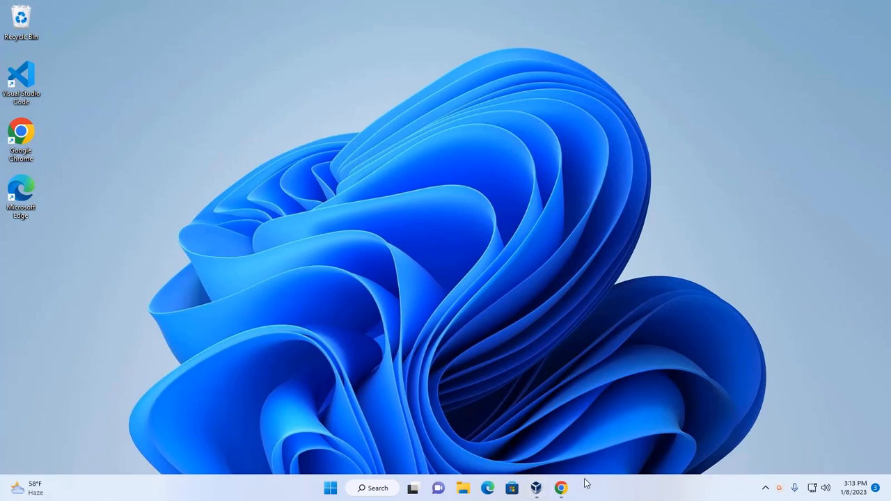
Open the Linux Mint 21.1 download page on linuxmint.com in Chrome and pick the MATE Edition
{"action": "left_click", "coordinate": [561, 487]}
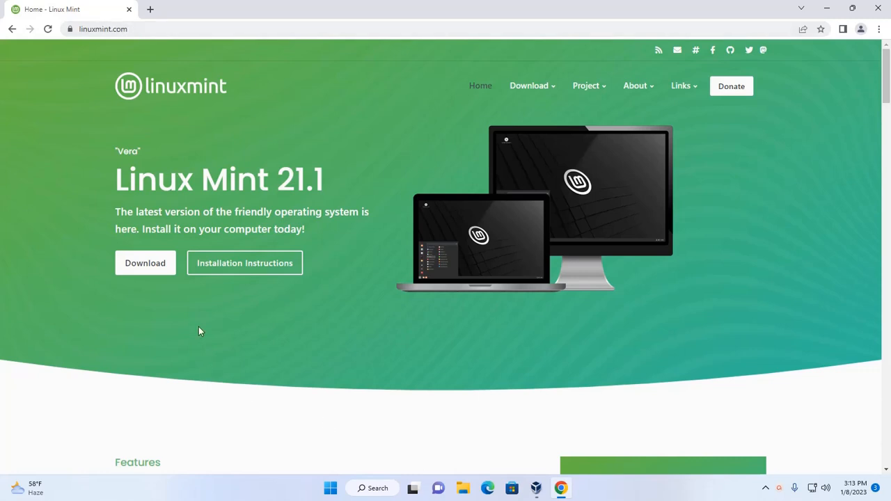
{"action": "left_click", "coordinate": [132, 269]}
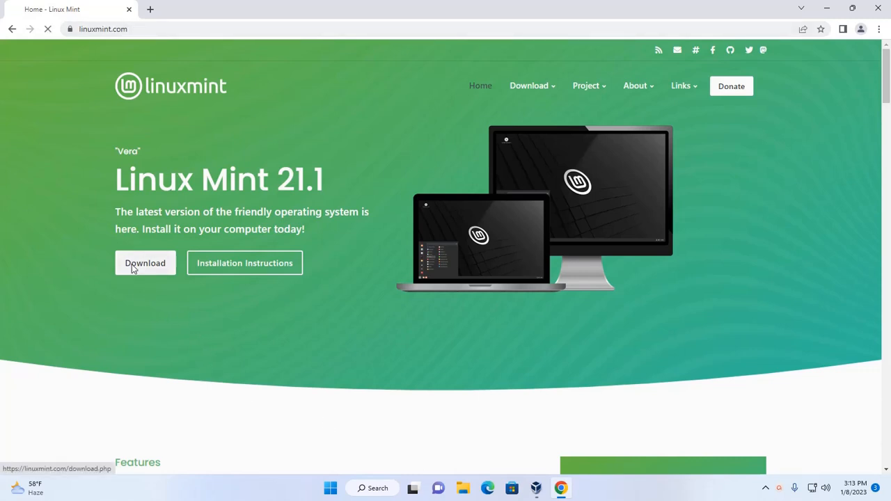
{"action": "scroll", "coordinate": [294, 211], "scroll_direction": "down", "scroll_amount": 5}
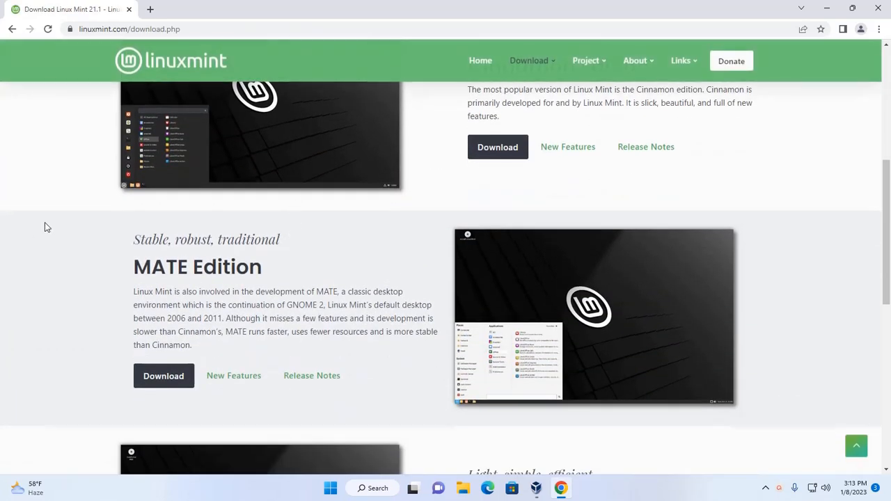
{"action": "scroll", "coordinate": [44, 225], "scroll_direction": "up", "scroll_amount": 3}
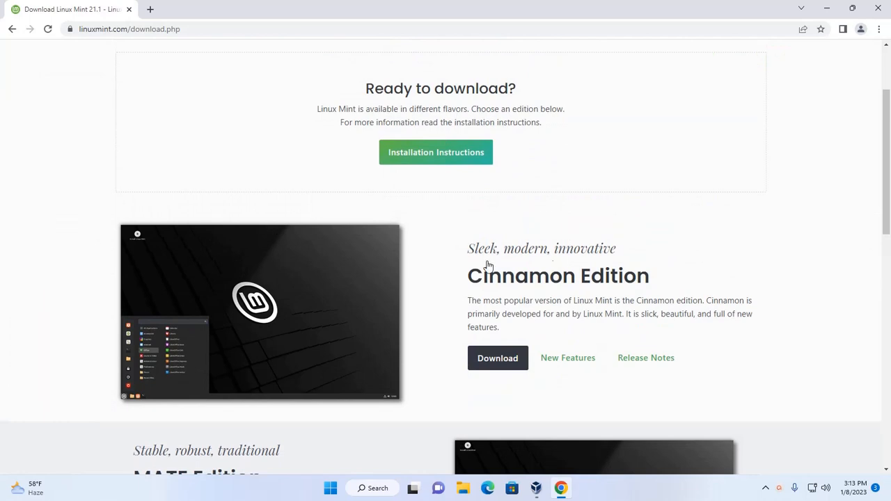
{"action": "scroll", "coordinate": [546, 243], "scroll_direction": "down", "scroll_amount": 2}
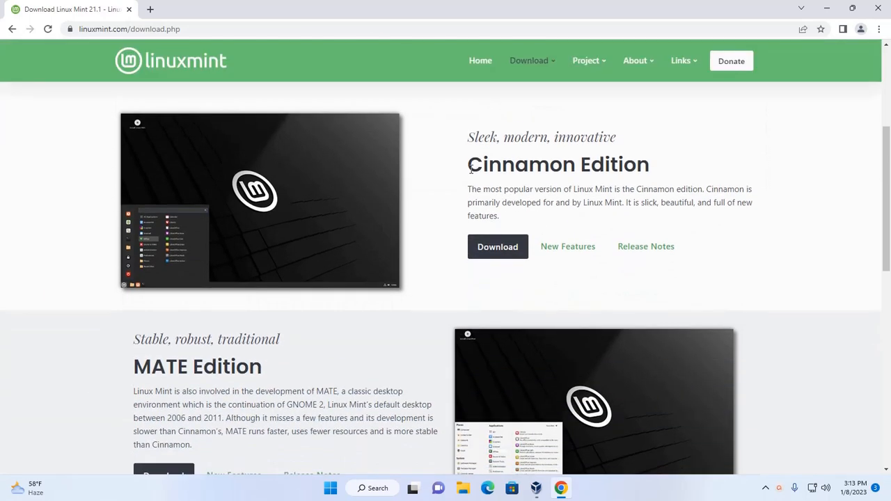
{"action": "left_click_drag", "start_coordinate": [470, 168], "coordinate": [577, 175]}
{"action": "scroll", "coordinate": [332, 318], "scroll_direction": "down", "scroll_amount": 2}
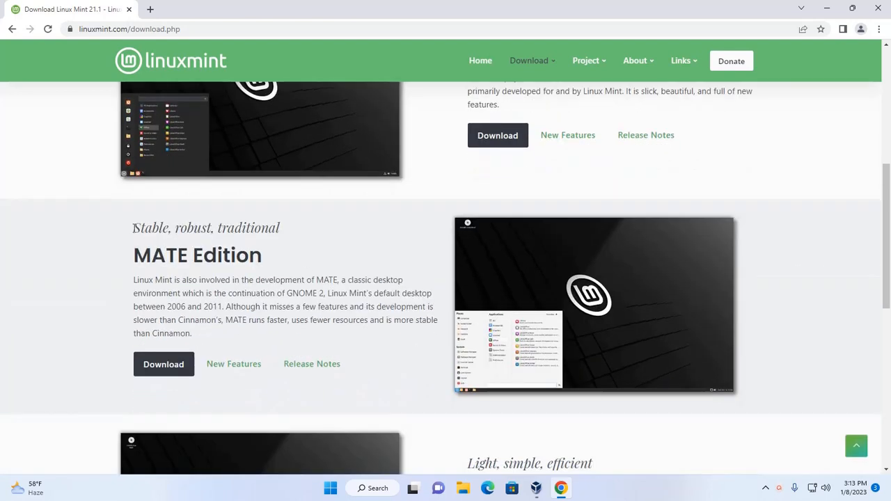
{"action": "left_click_drag", "start_coordinate": [133, 228], "coordinate": [130, 256]}
{"action": "left_click", "coordinate": [296, 232]}
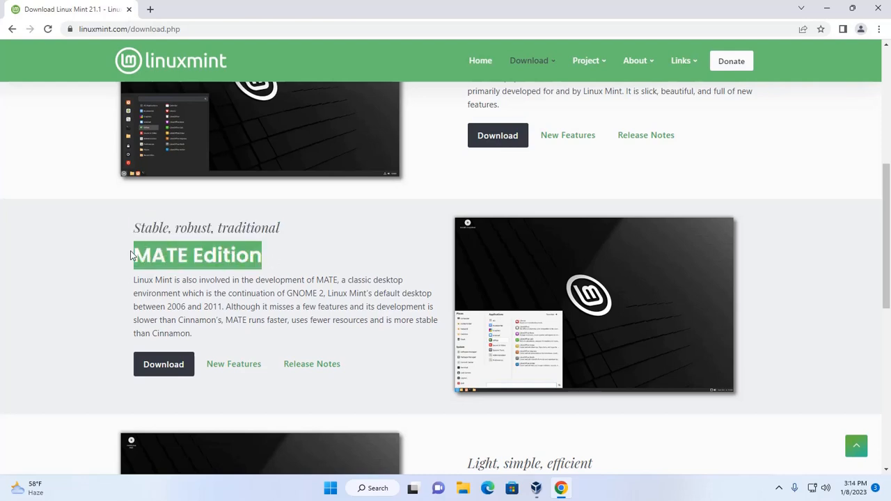
{"action": "scroll", "coordinate": [76, 265], "scroll_direction": "down", "scroll_amount": 2}
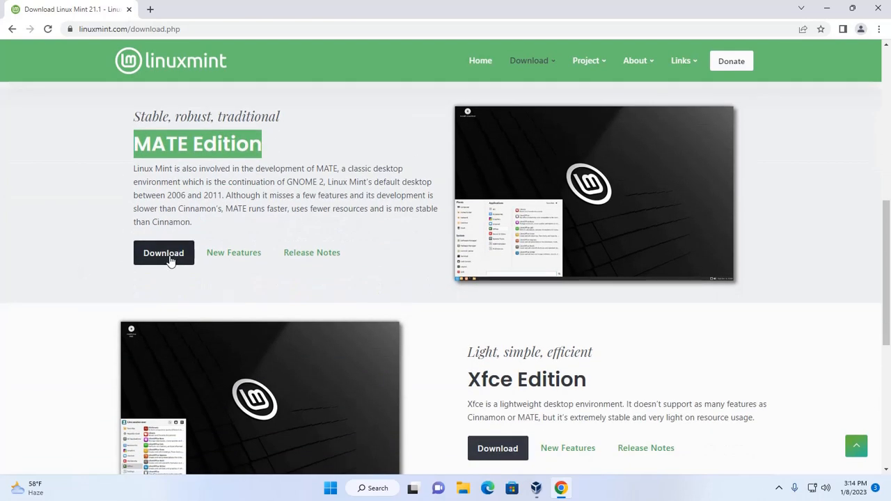
{"action": "left_click", "coordinate": [169, 260]}
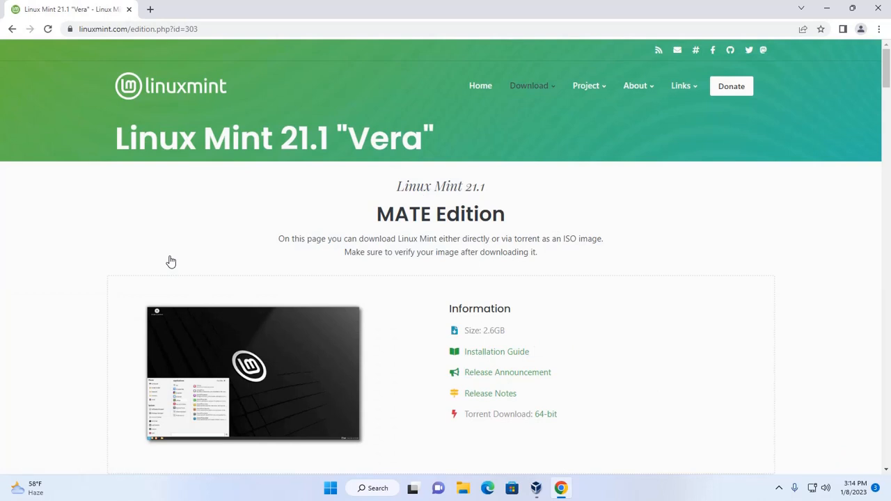
Start the MATE ISO download from the advancedhosters.com mirror
{"action": "scroll", "coordinate": [622, 273], "scroll_direction": "down", "scroll_amount": 10}
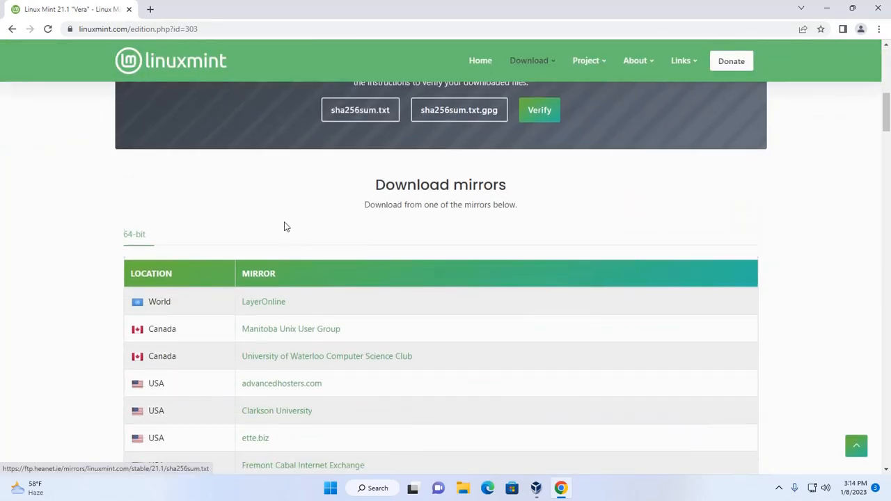
{"action": "scroll", "coordinate": [284, 227], "scroll_direction": "down", "scroll_amount": 3}
{"action": "scroll", "coordinate": [87, 181], "scroll_direction": "up", "scroll_amount": 2}
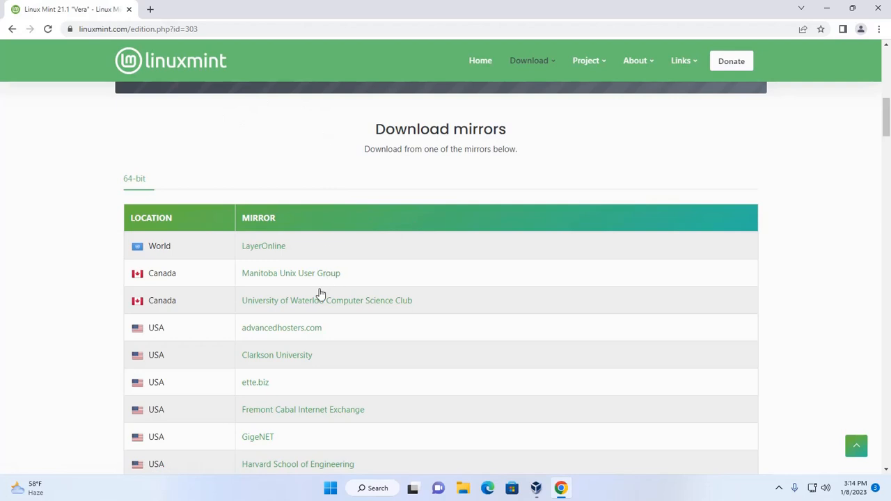
{"action": "left_click", "coordinate": [273, 337]}
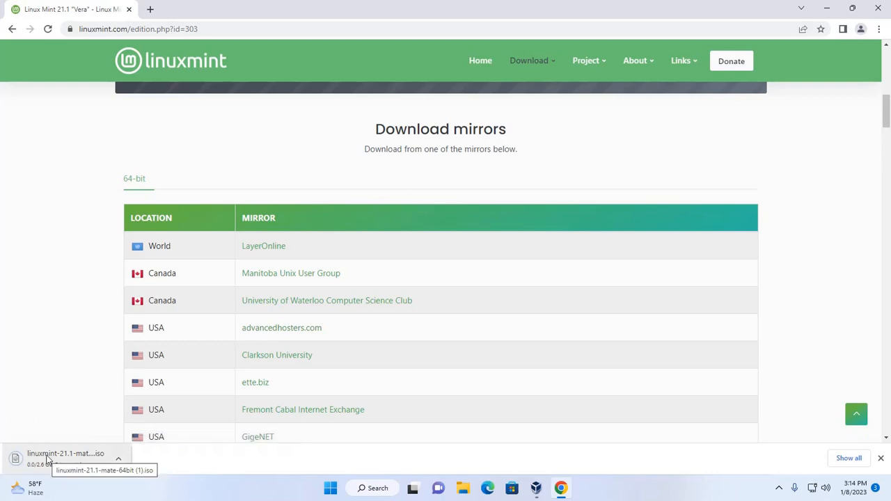
Cancel the running ISO download and minimize Chrome to the taskbar
{"action": "right_click", "coordinate": [46, 456]}
{"action": "left_click", "coordinate": [76, 444]}
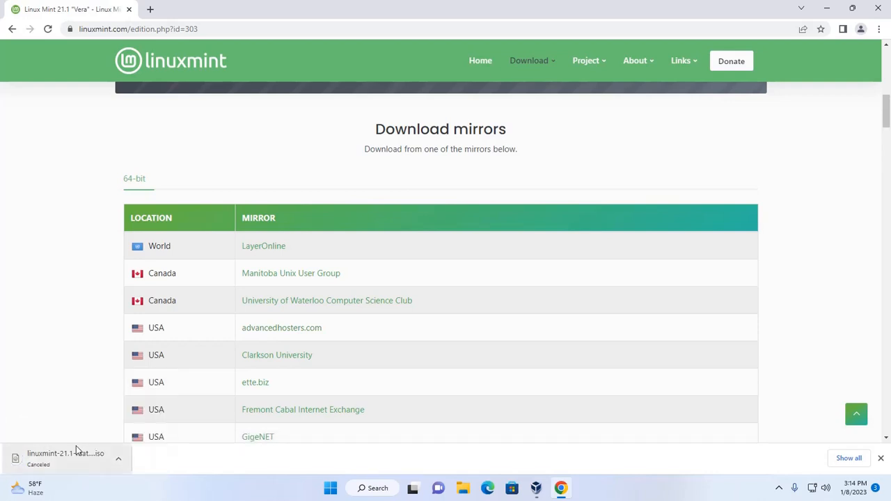
{"action": "left_click", "coordinate": [828, 9]}
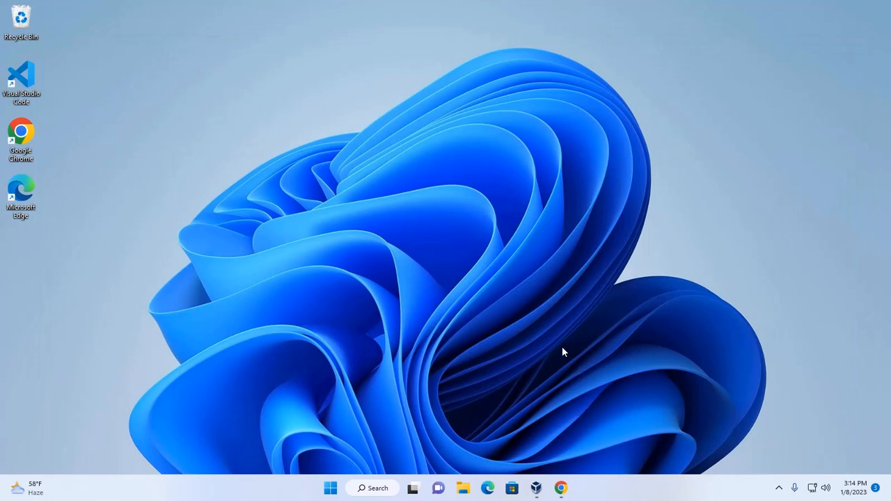
Open VirtualBox maximized and begin a new machine named LinuxMint2023, Linux, Ubuntu (64-bit)
{"action": "left_click", "coordinate": [536, 487]}
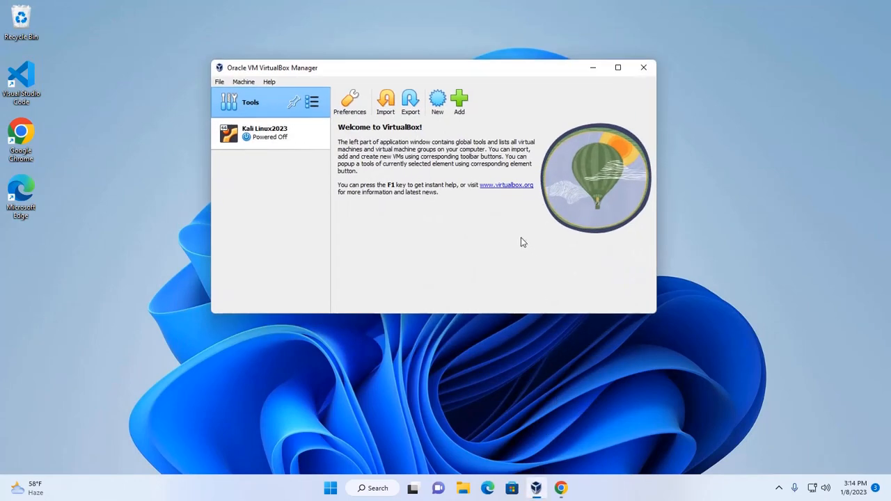
{"action": "left_click", "coordinate": [619, 69]}
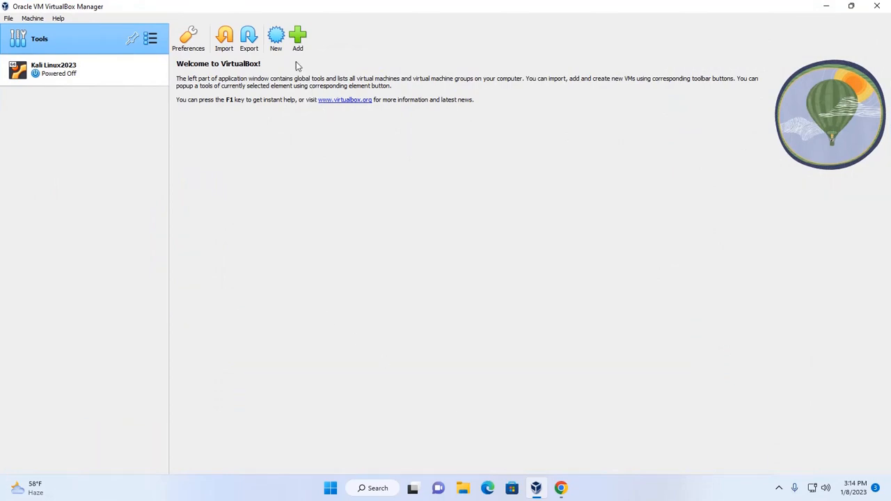
{"action": "left_click", "coordinate": [277, 37]}
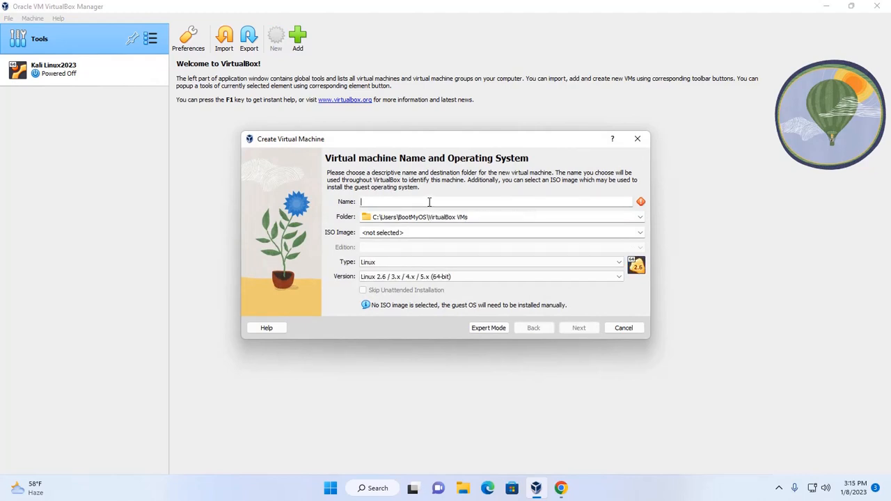
{"action": "type", "text": "LinuxMint"}
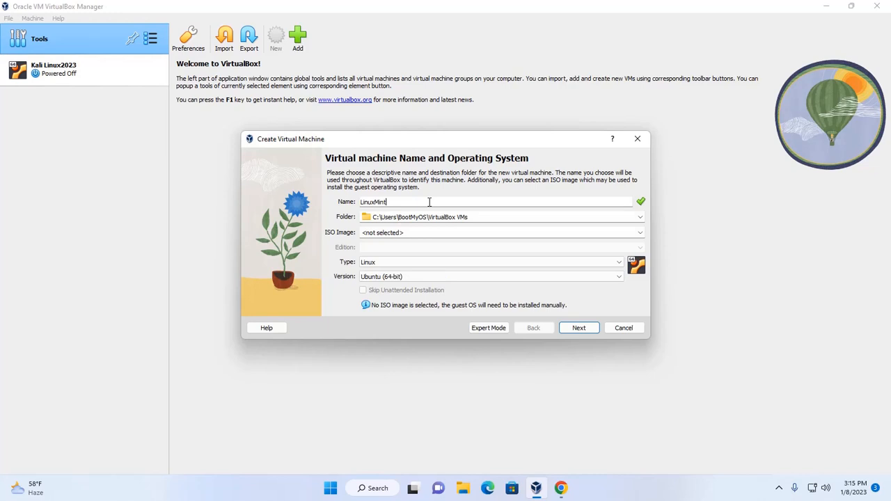
{"action": "type", "text": "2023"}
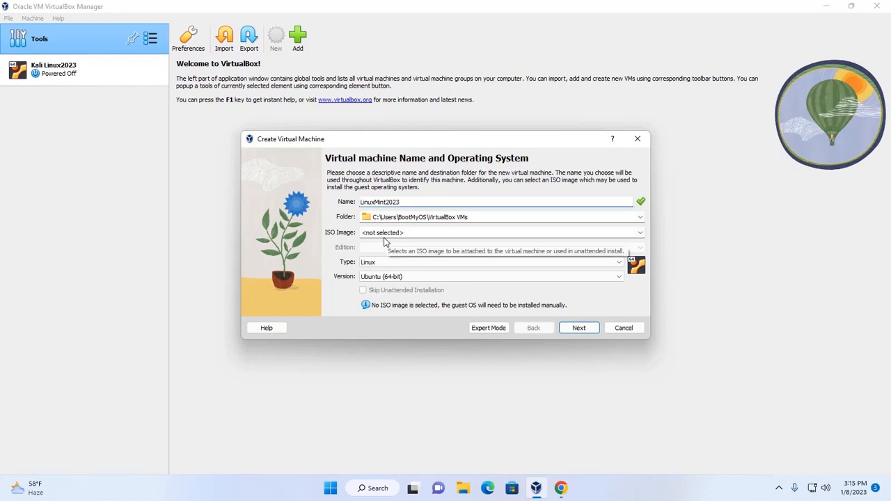
{"action": "left_click", "coordinate": [640, 233]}
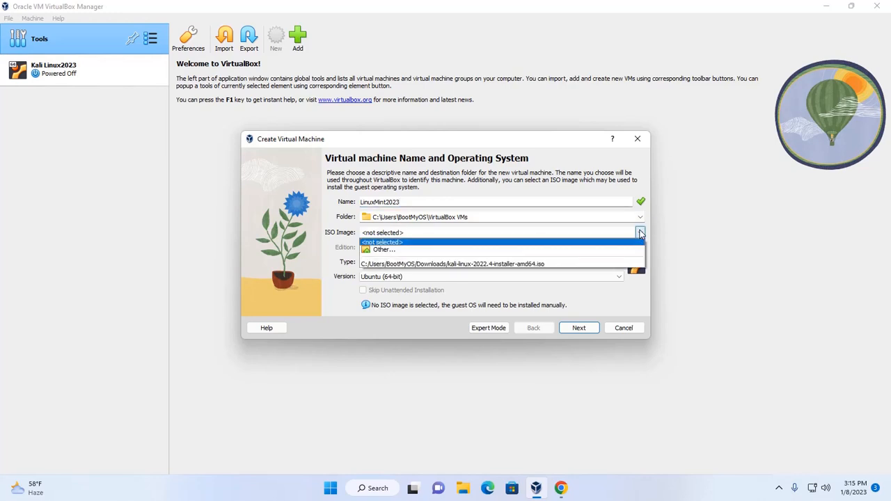
Use linuxmint-21.1-mate-64bit.iso from Downloads as the ISO image and skip unattended installation
{"action": "left_click", "coordinate": [380, 249]}
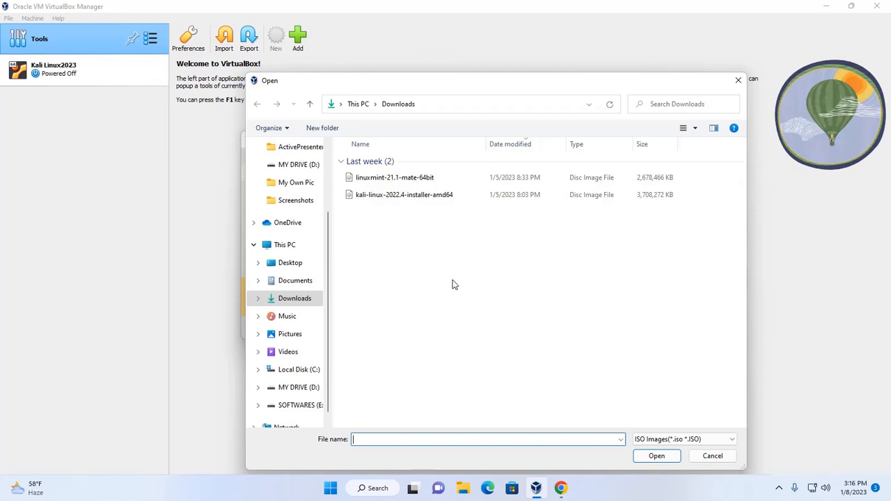
{"action": "left_click", "coordinate": [407, 178]}
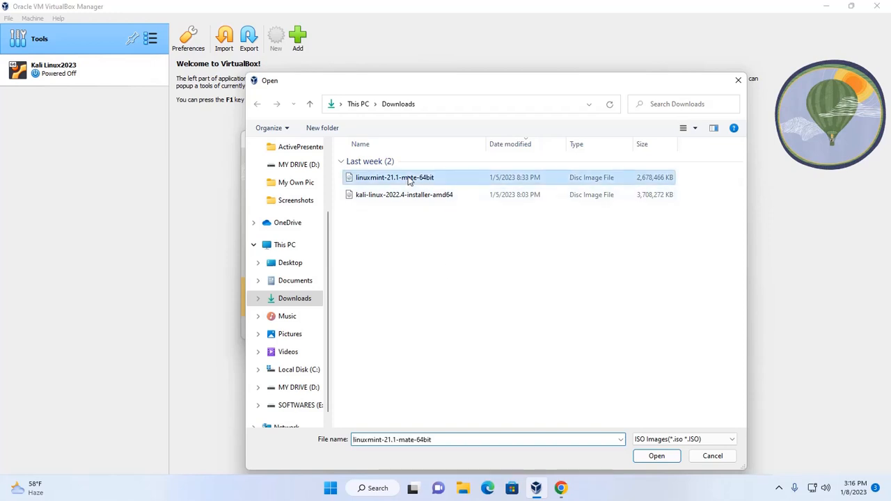
{"action": "left_click", "coordinate": [653, 457]}
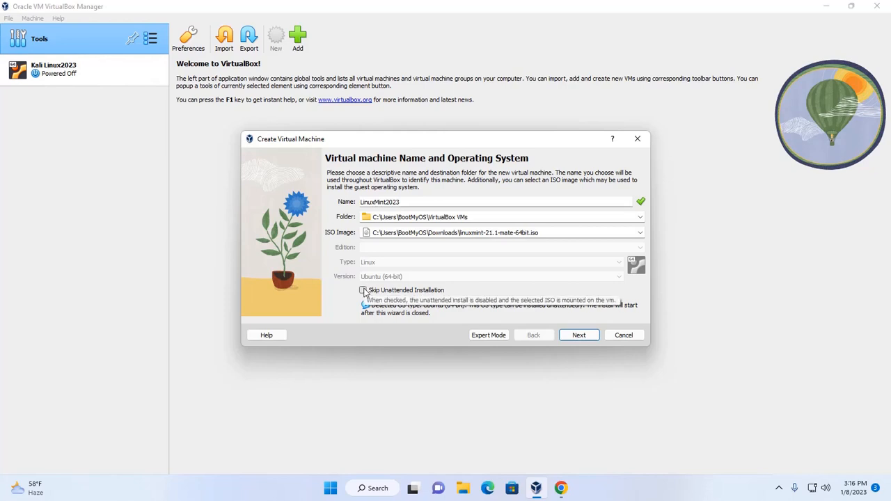
{"action": "left_click", "coordinate": [363, 291]}
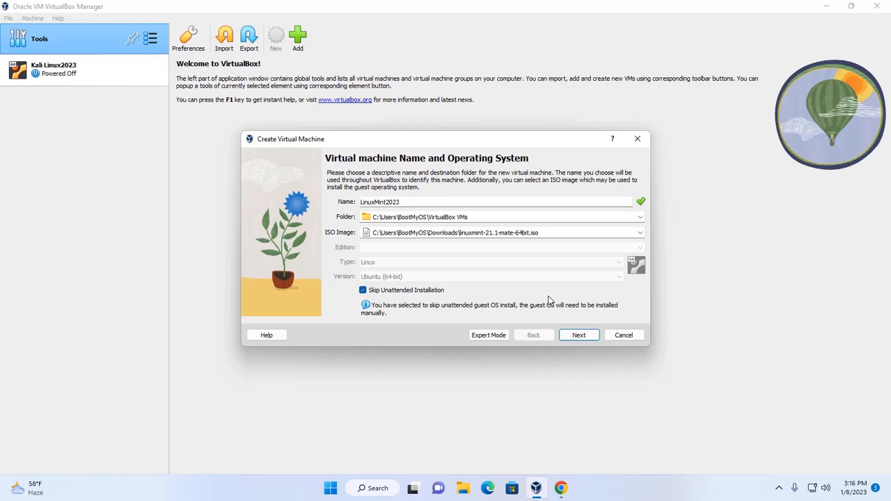
Give the new machine 2 processors and keep 2048 MB base memory
{"action": "left_click", "coordinate": [579, 335]}
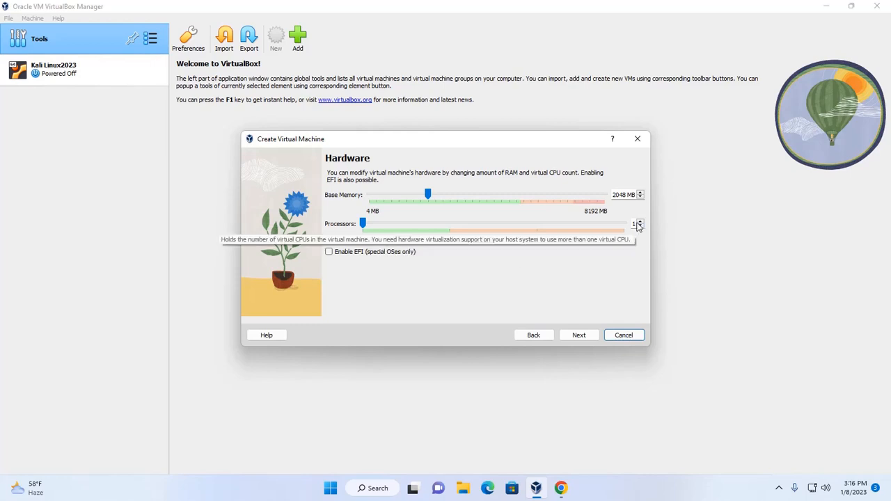
{"action": "left_click", "coordinate": [640, 222]}
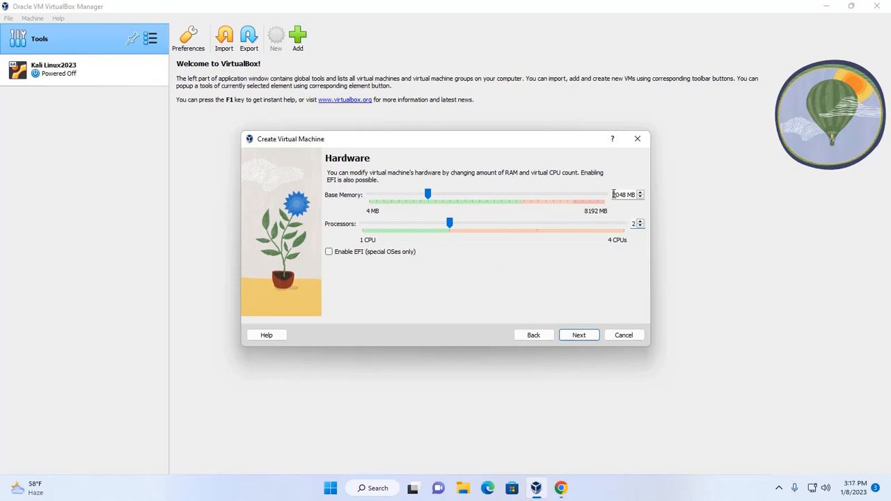
{"action": "left_click_drag", "start_coordinate": [613, 194], "coordinate": [624, 193]}
{"action": "left_click", "coordinate": [623, 194]}
{"action": "left_click", "coordinate": [585, 336]}
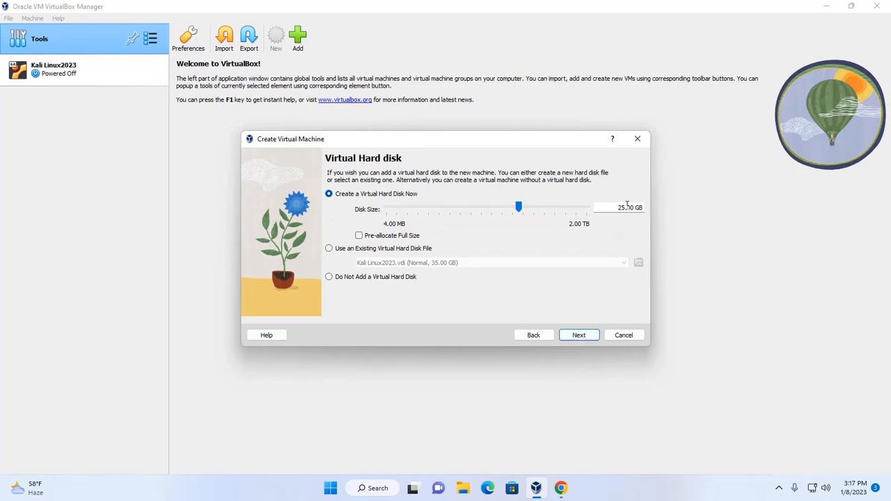
Set the virtual disk size to 35.00 GB and finish creating LinuxMint2023
{"action": "left_click_drag", "start_coordinate": [621, 207], "coordinate": [617, 208]}
{"action": "type", "text": "3"}
{"action": "left_click", "coordinate": [586, 337]}
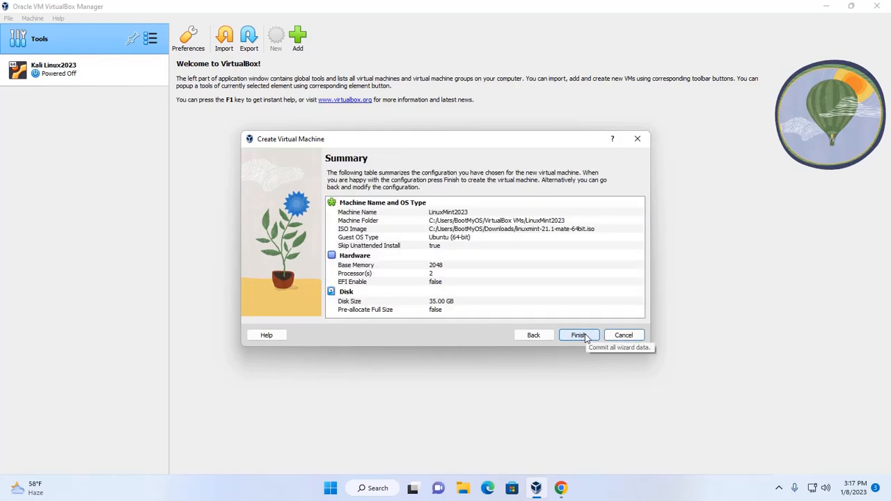
{"action": "left_click", "coordinate": [579, 335]}
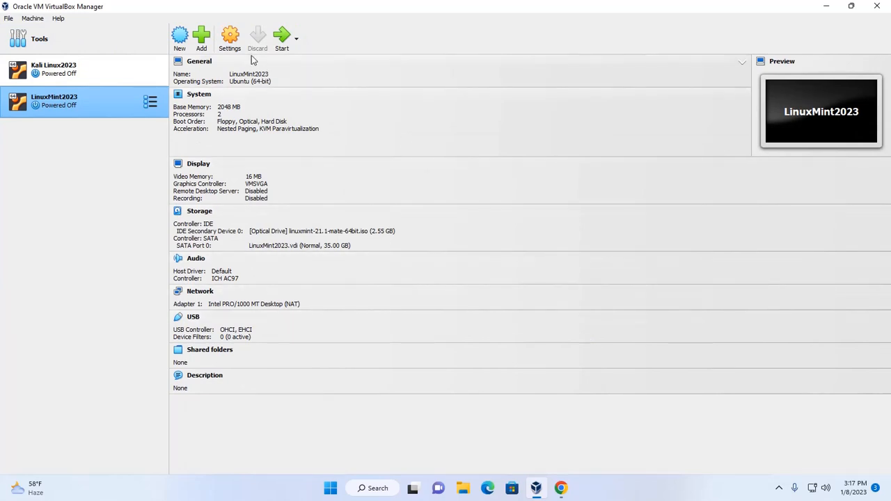
{"action": "left_click", "coordinate": [231, 41]}
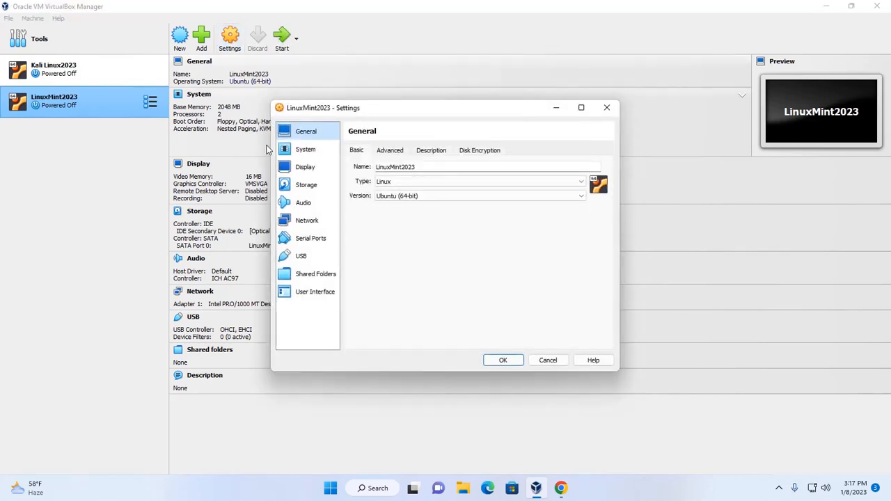
Enable PAE/NX in LinuxMint2023's System processor settings
{"action": "left_click", "coordinate": [306, 151]}
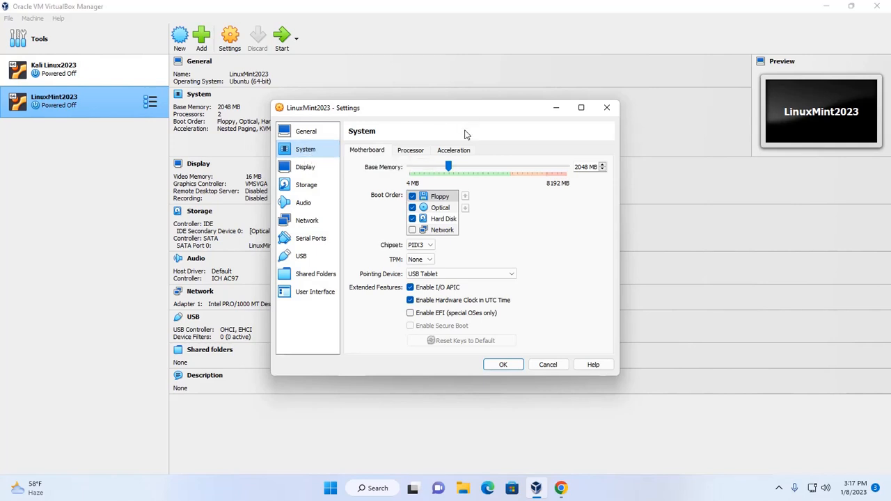
{"action": "left_click", "coordinate": [411, 152]}
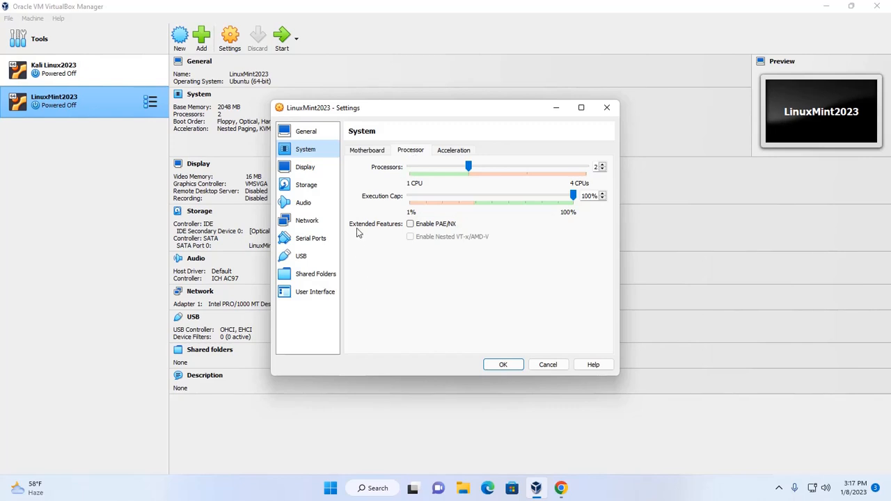
{"action": "left_click", "coordinate": [410, 225]}
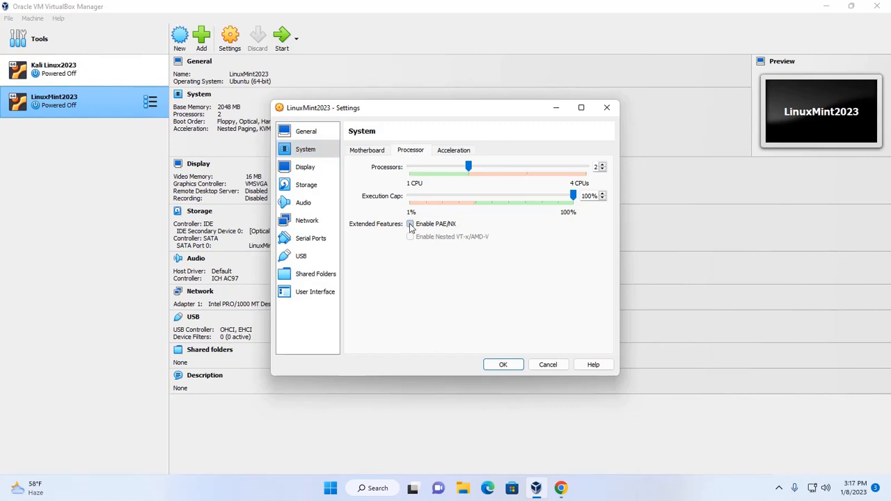
{"action": "left_click", "coordinate": [453, 151]}
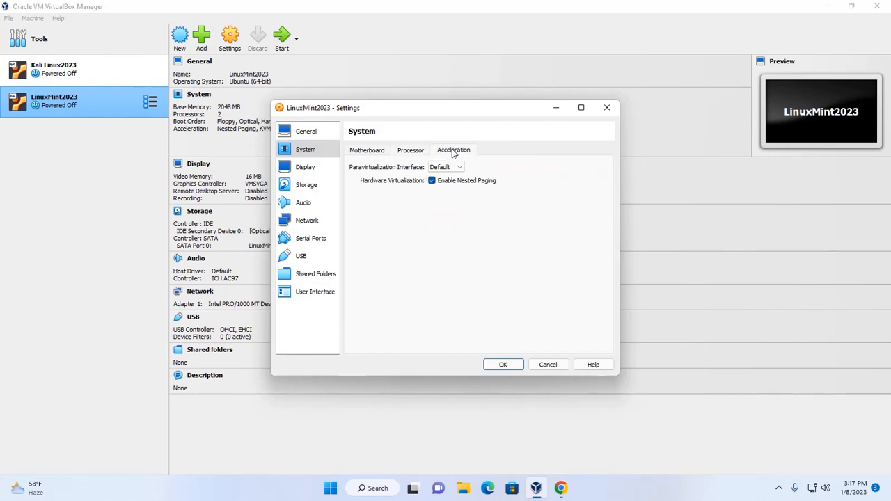
Raise video memory to 128 MB, enable 3D acceleration, and save the settings
{"action": "left_click", "coordinate": [305, 170]}
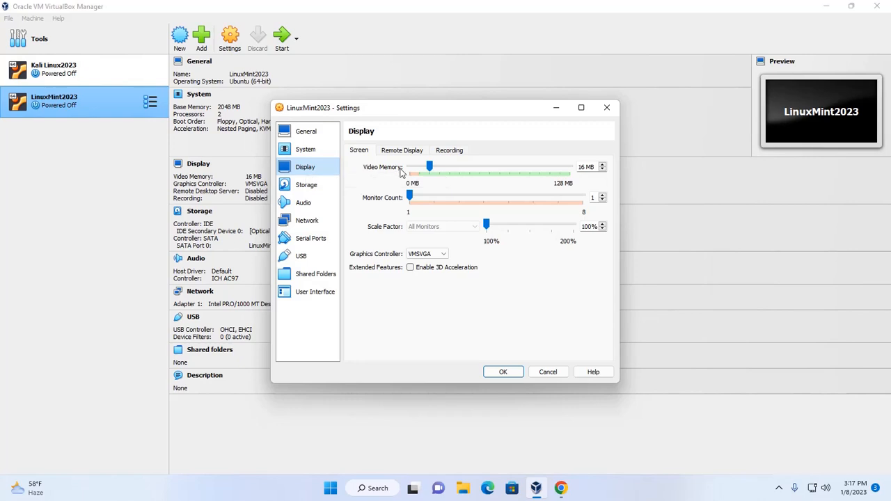
{"action": "left_click_drag", "start_coordinate": [429, 169], "coordinate": [570, 170]}
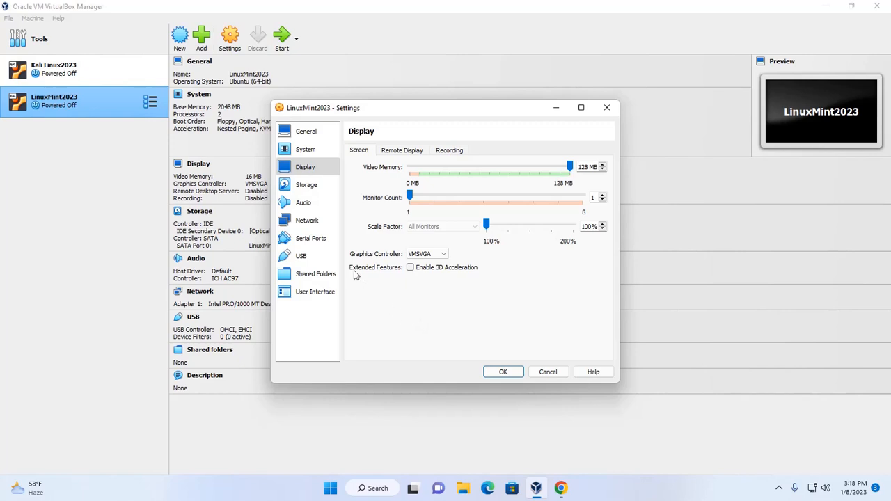
{"action": "left_click", "coordinate": [411, 269]}
{"action": "left_click", "coordinate": [501, 372]}
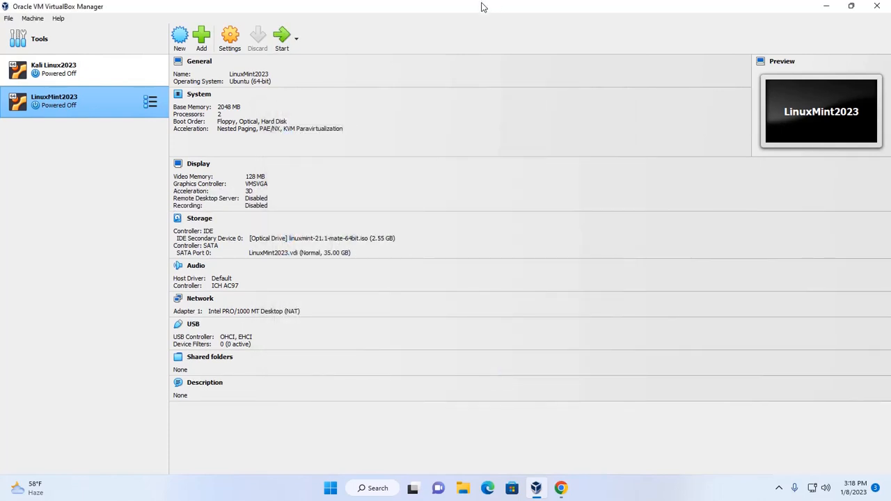
Start LinuxMint2023, maximize its window, and switch it to Scaled Mode
{"action": "left_click", "coordinate": [282, 39]}
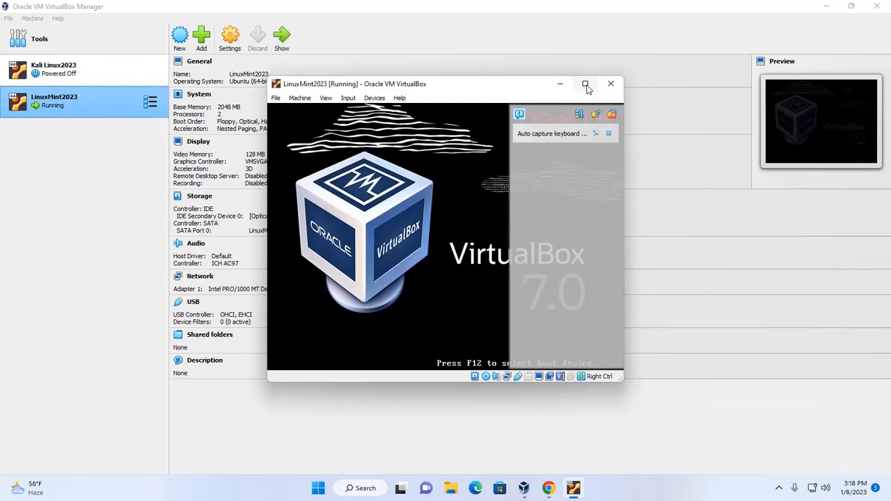
{"action": "left_click", "coordinate": [586, 84]}
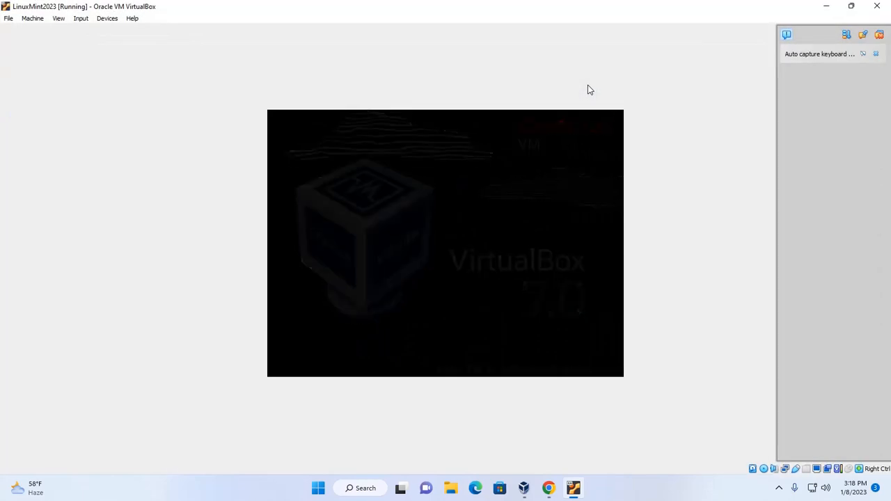
{"action": "left_click", "coordinate": [60, 20]}
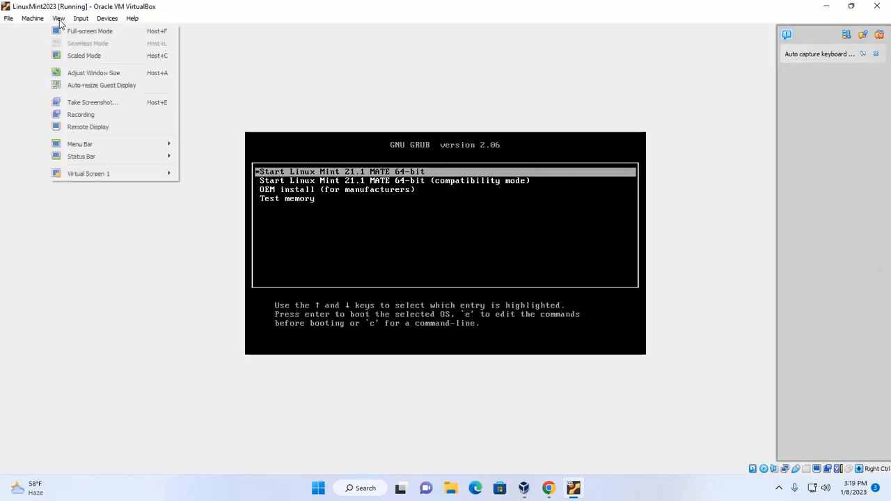
{"action": "left_click", "coordinate": [75, 57]}
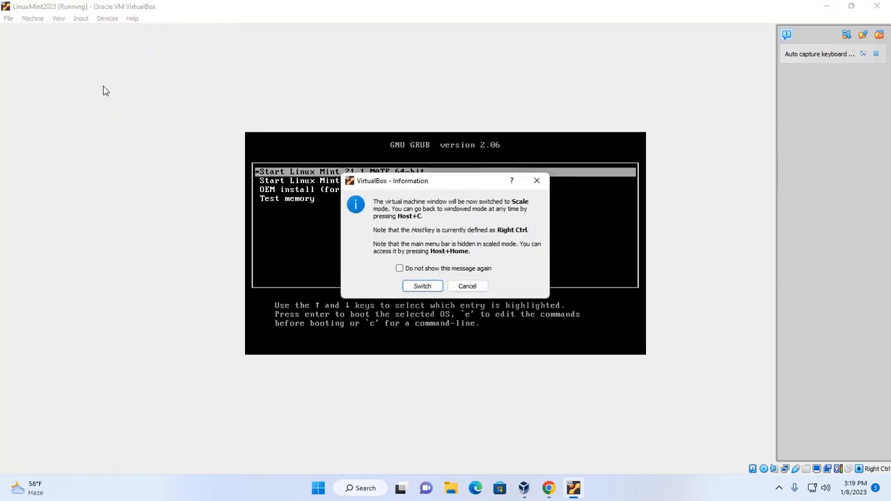
{"action": "left_click", "coordinate": [422, 287]}
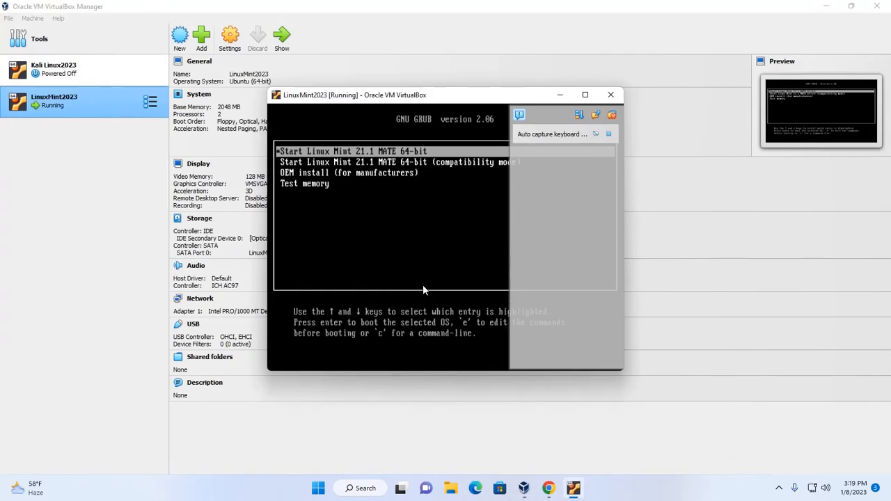
Maximize the VM window and boot 'Start Linux Mint 21.1 MATE 64-bit' from GRUB
{"action": "left_click", "coordinate": [585, 95]}
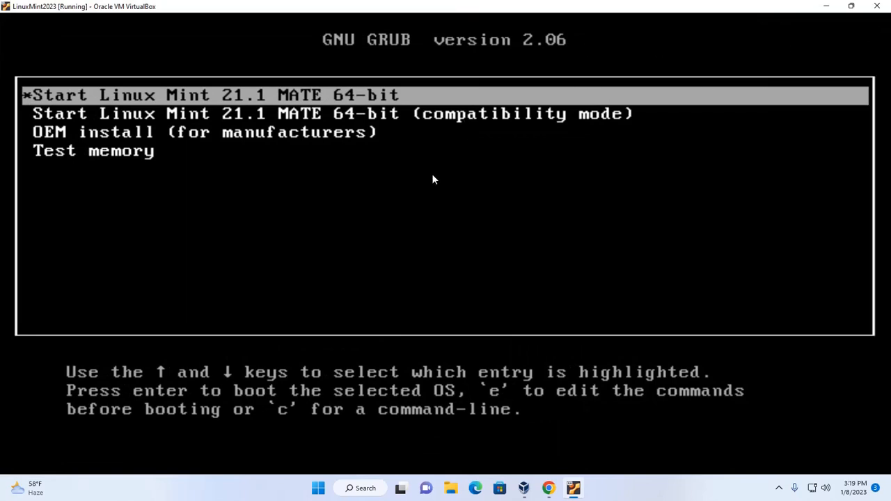
{"action": "key", "text": "Down"}
{"action": "key", "text": "Up"}
{"action": "key", "text": "Return"}
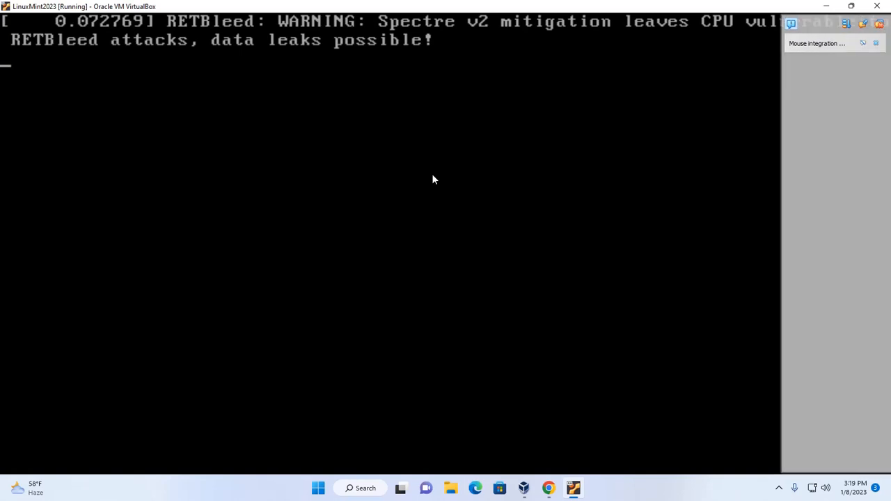
Dismiss the VirtualBox and network connection notifications on the live desktop
{"action": "left_click", "coordinate": [878, 23]}
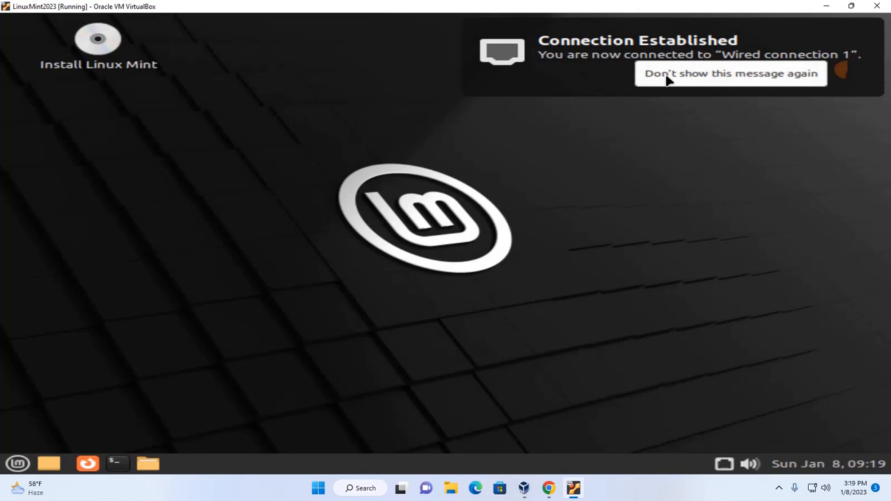
{"action": "left_click", "coordinate": [666, 75]}
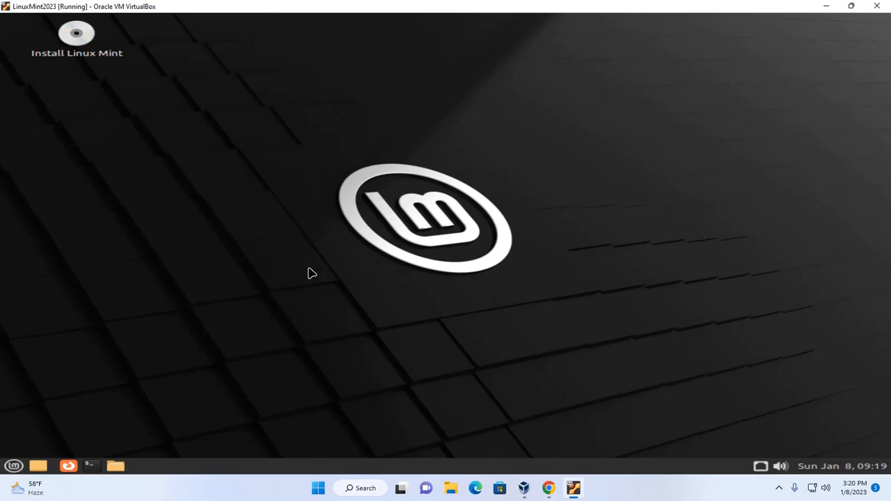
{"action": "left_click", "coordinate": [14, 466]}
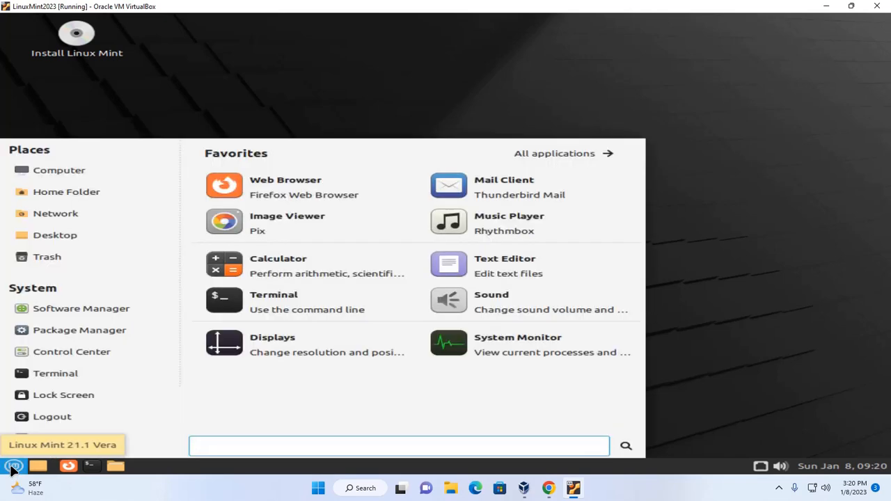
Set the guest display to 1360 x 768 via Displays, applied system-wide and kept
{"action": "type", "text": "displ"}
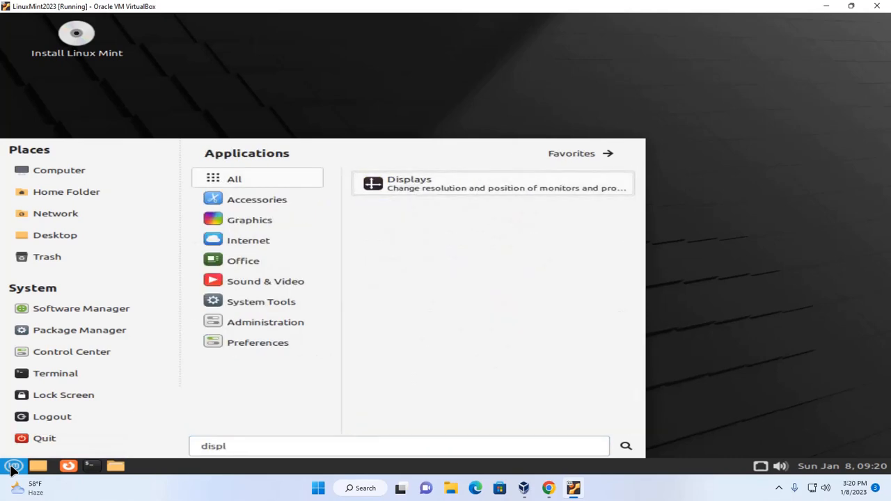
{"action": "left_click", "coordinate": [425, 187]}
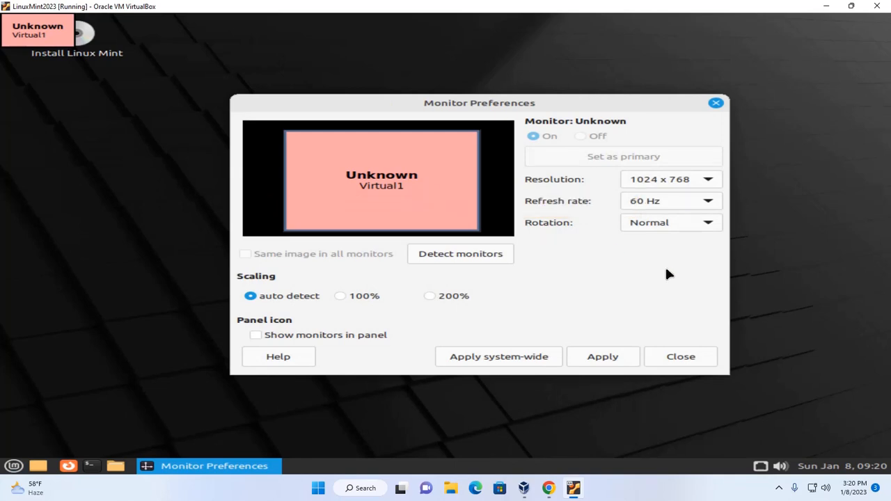
{"action": "left_click", "coordinate": [708, 180]}
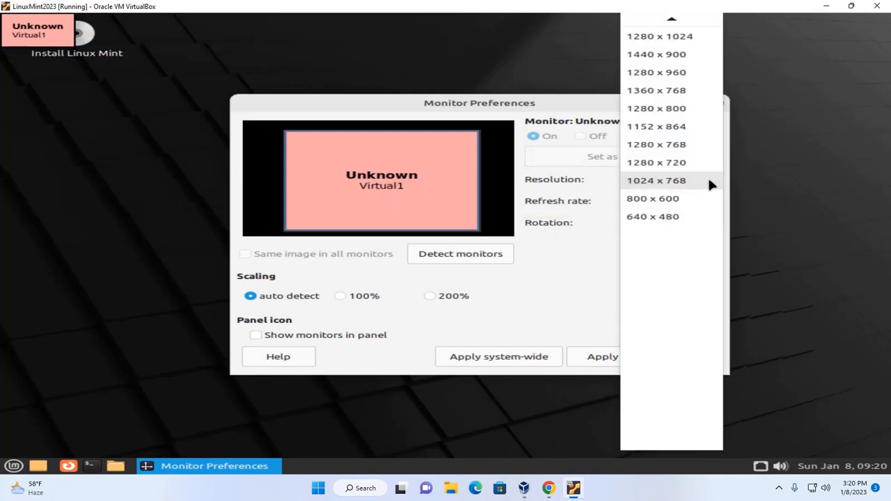
{"action": "left_click", "coordinate": [675, 97]}
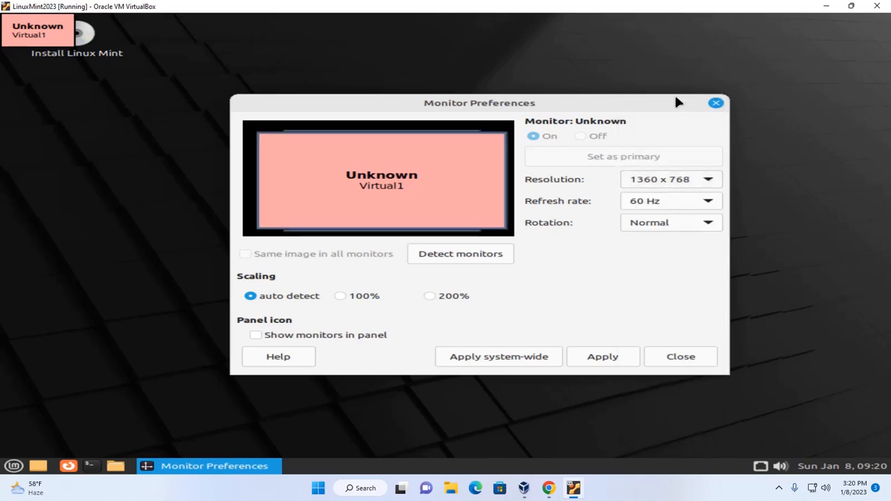
{"action": "left_click", "coordinate": [602, 358]}
{"action": "left_click", "coordinate": [374, 358]}
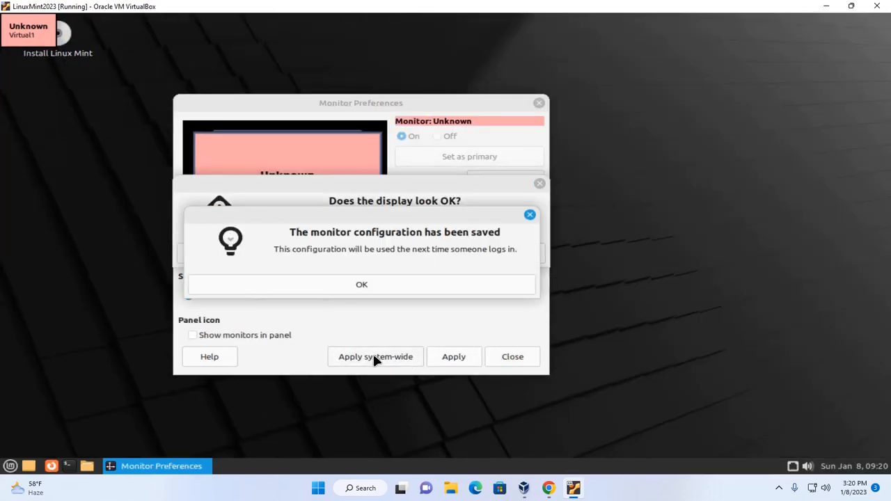
{"action": "left_click", "coordinate": [357, 282]}
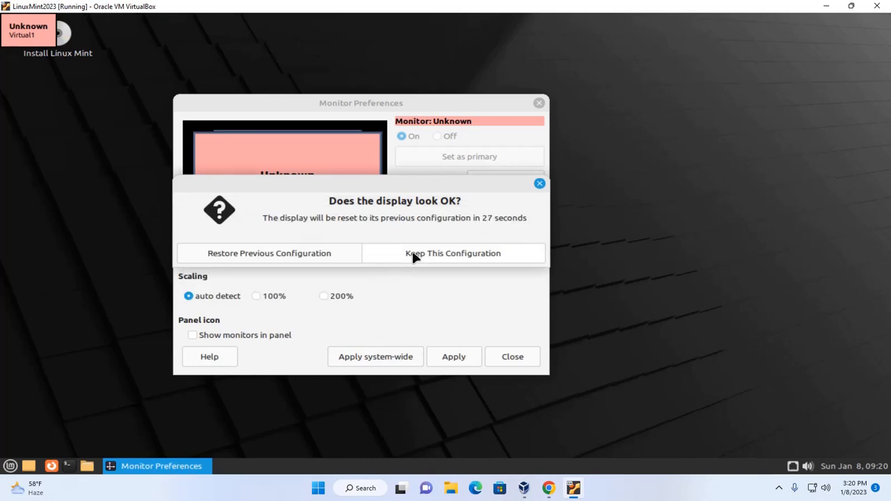
{"action": "left_click", "coordinate": [433, 255]}
{"action": "left_click", "coordinate": [538, 103]}
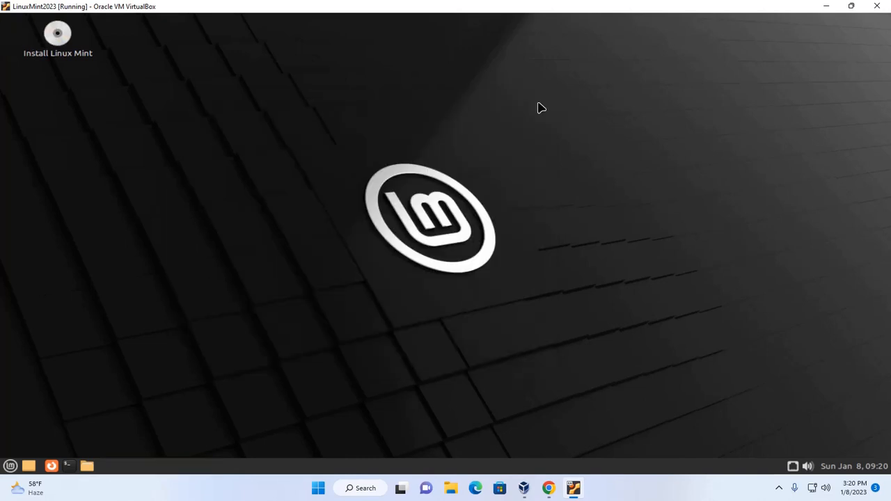
Start the Linux Mint installer and keep English language and the English (US) keyboard layout
{"action": "left_click", "coordinate": [58, 37]}
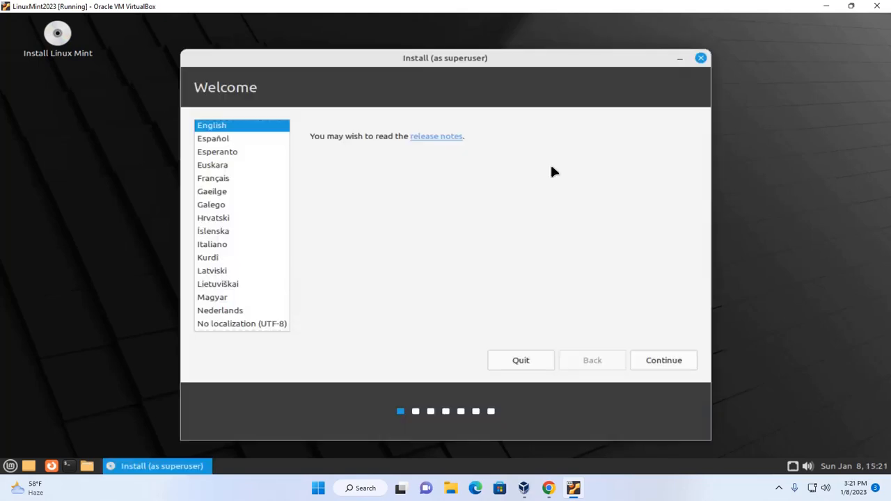
{"action": "left_click", "coordinate": [249, 125]}
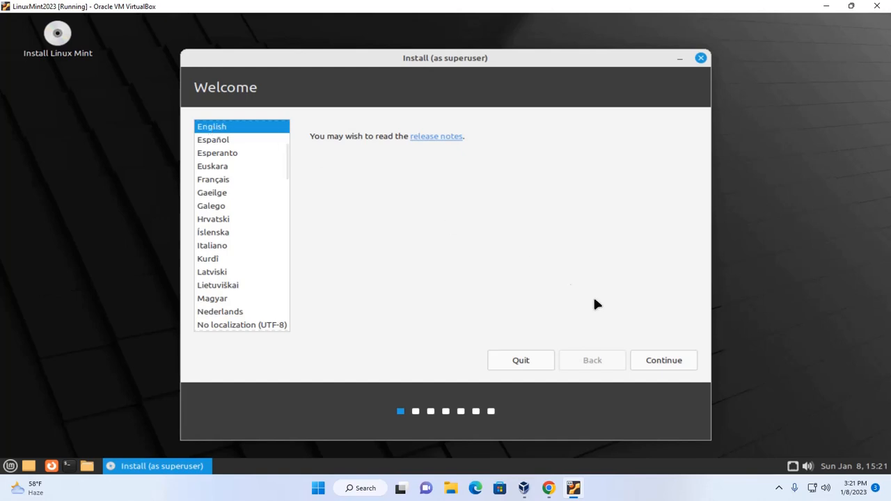
{"action": "left_click", "coordinate": [661, 358]}
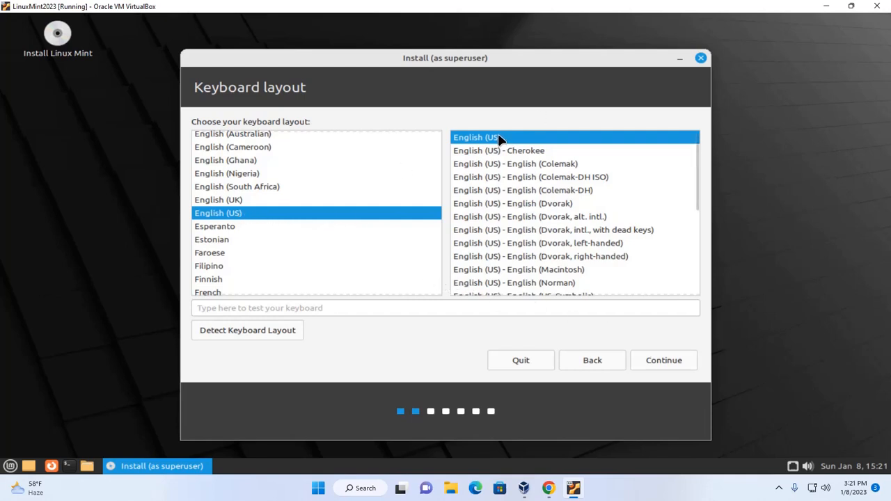
{"action": "left_click", "coordinate": [667, 355]}
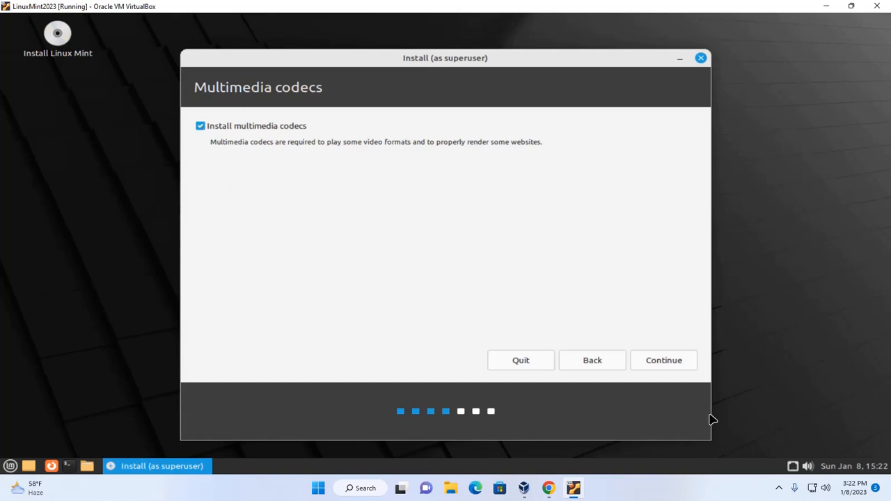
Pass the codecs step, choose Erase disk and install Linux Mint, and confirm writing the partitions
{"action": "left_click", "coordinate": [665, 359]}
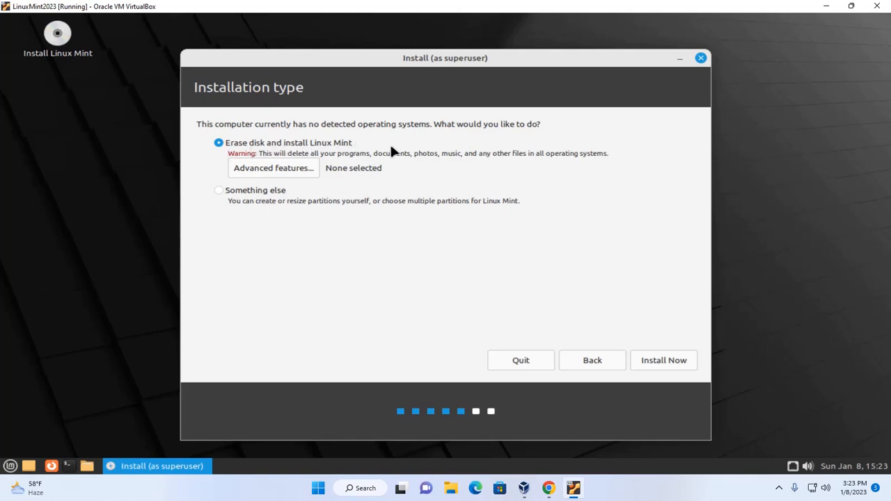
{"action": "left_click", "coordinate": [219, 191]}
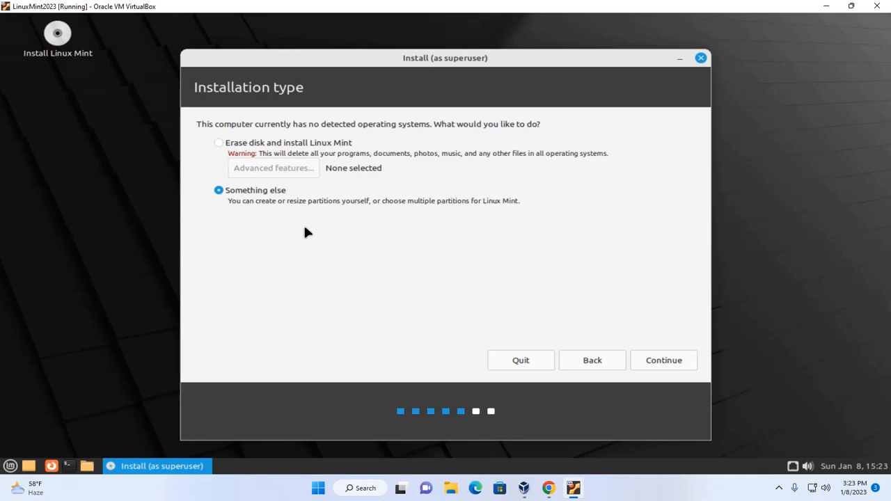
{"action": "left_click", "coordinate": [219, 142]}
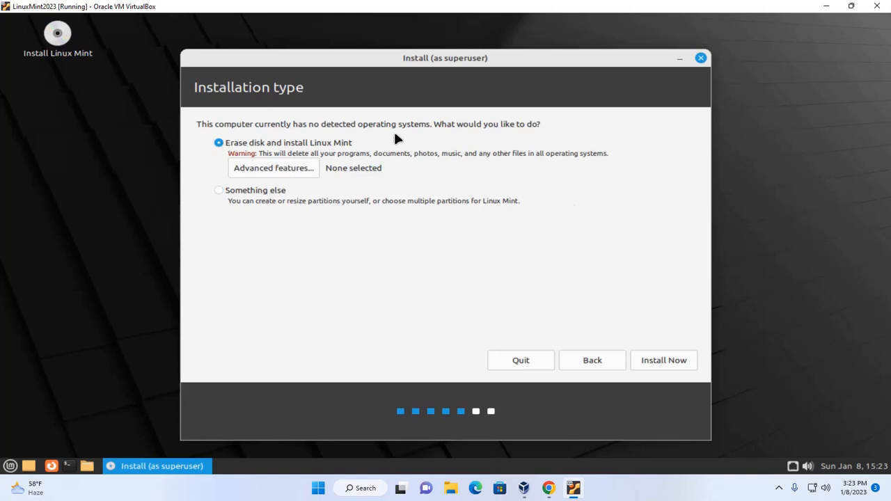
{"action": "left_click", "coordinate": [662, 359]}
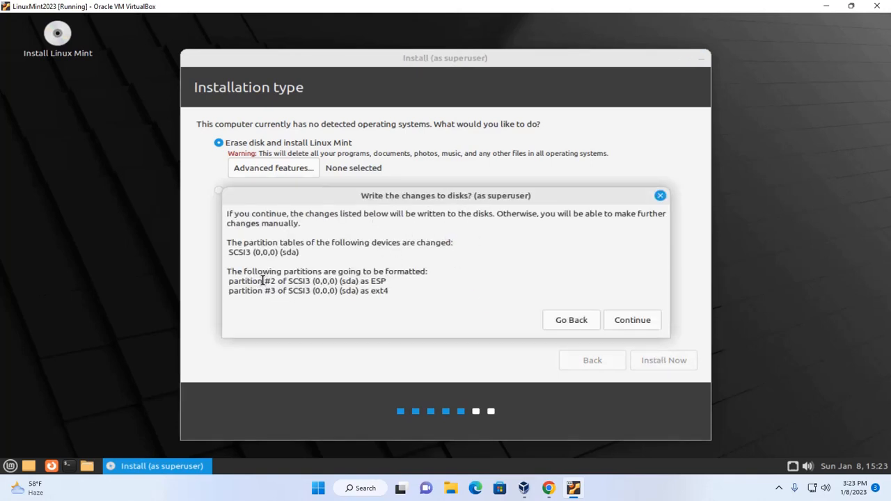
{"action": "left_click", "coordinate": [632, 322]}
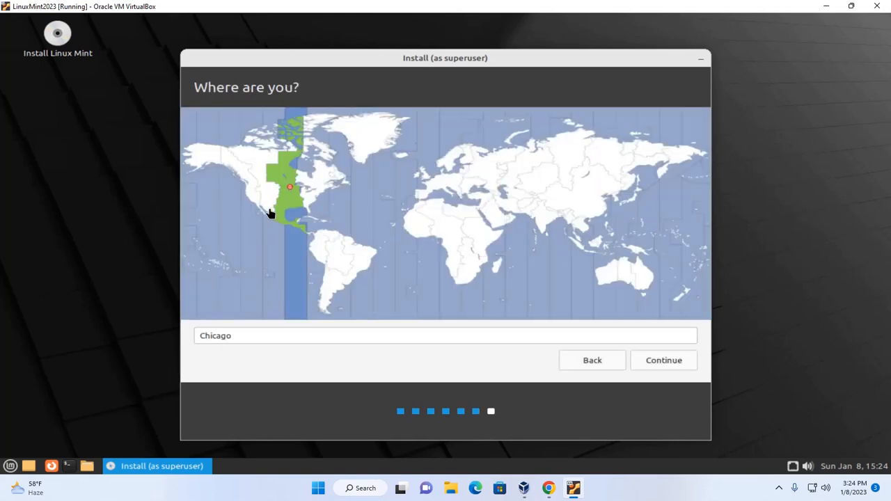
Pick New York as the time zone on the world map and continue
{"action": "left_click", "coordinate": [305, 198]}
{"action": "left_click", "coordinate": [300, 207]}
{"action": "left_click", "coordinate": [307, 203]}
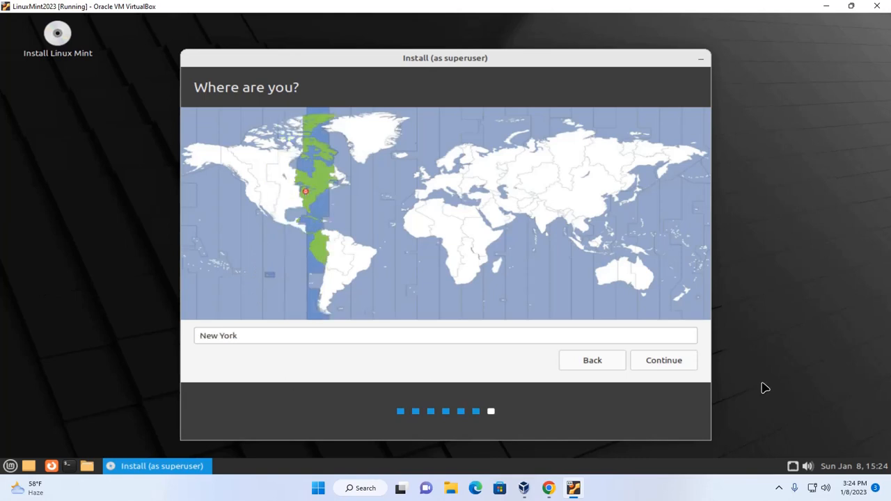
{"action": "left_click", "coordinate": [663, 361]}
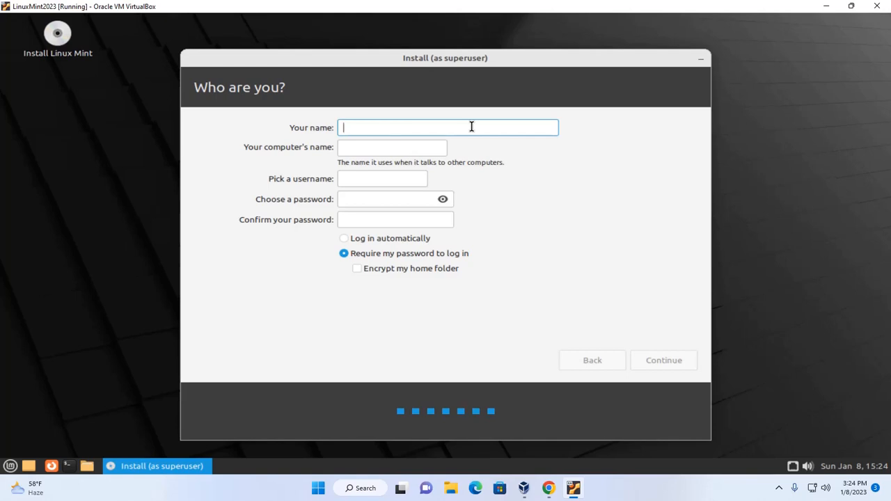
Enter NewUser as the account's name, keeping the suggested computer name and username
{"action": "type", "text": "M"}
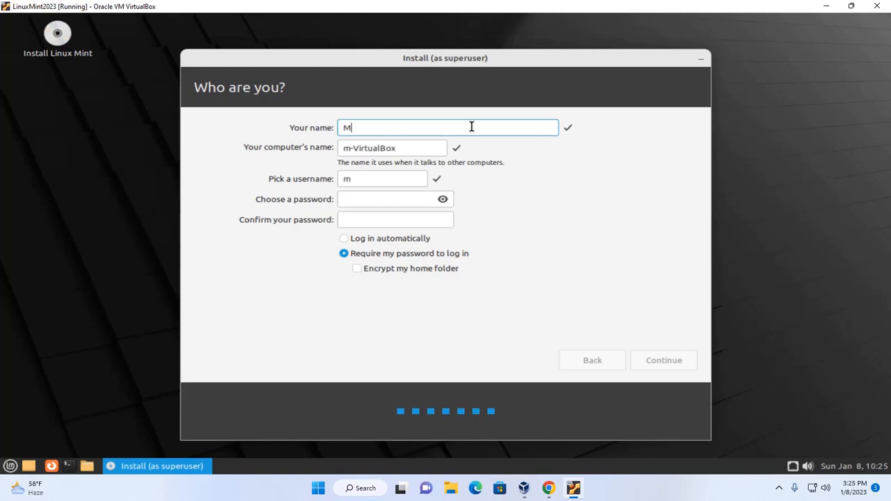
{"action": "key", "text": "BackSpace"}
{"action": "type", "text": "NewUser"}
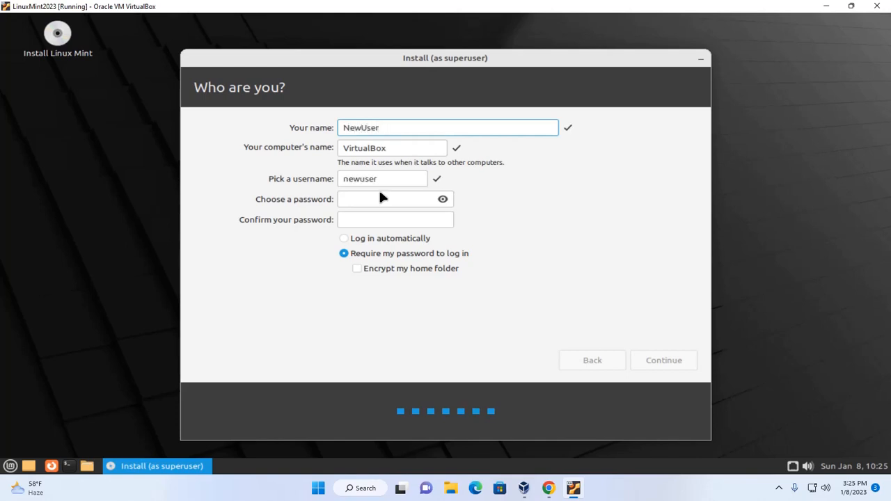
{"action": "left_click", "coordinate": [379, 181]}
Enter and confirm the account password, then accept the details to begin installing
{"action": "left_click", "coordinate": [380, 198]}
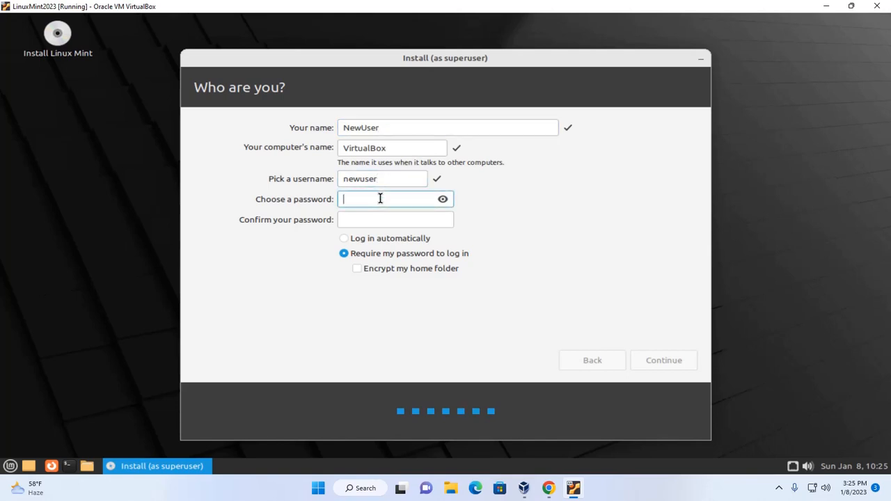
{"action": "type", "text": "password"}
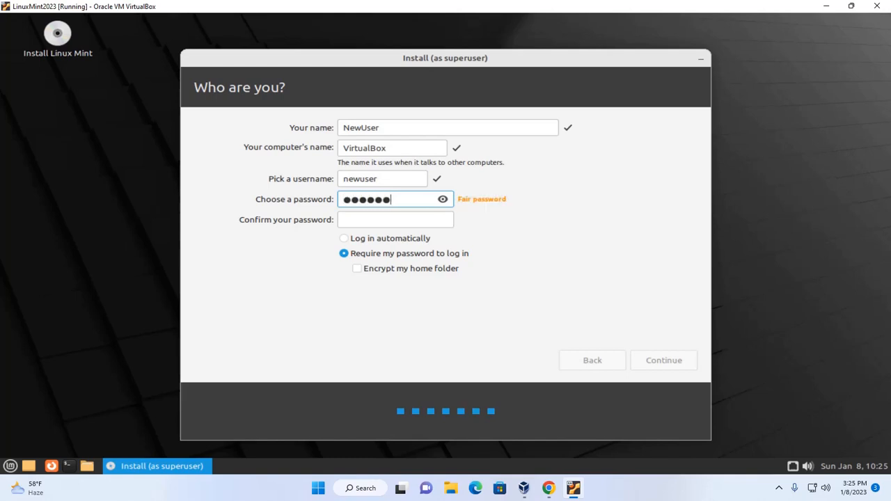
{"action": "type", "text": "1"}
{"action": "left_click", "coordinate": [410, 218]}
{"action": "type", "text": "P"}
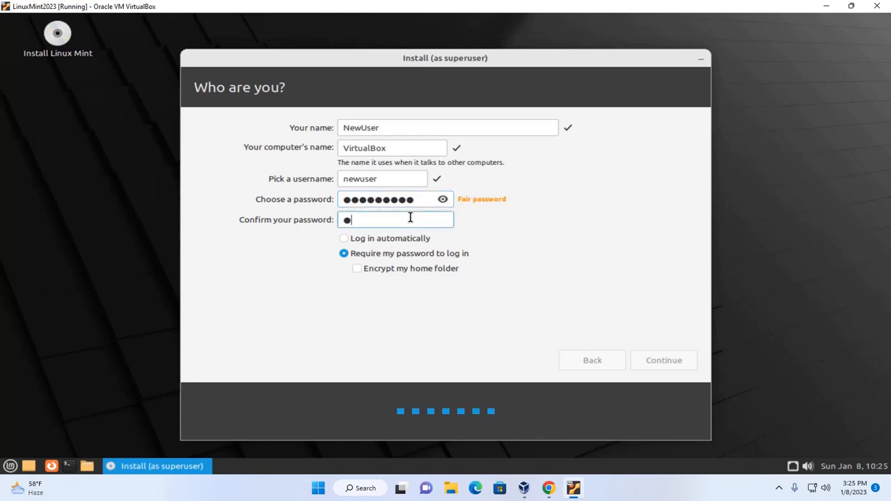
{"action": "type", "text": "assword12"}
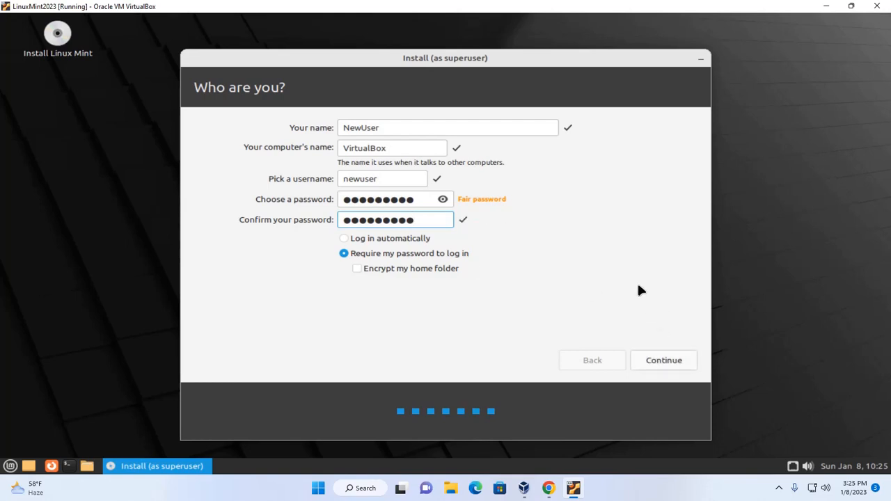
{"action": "left_click", "coordinate": [669, 359]}
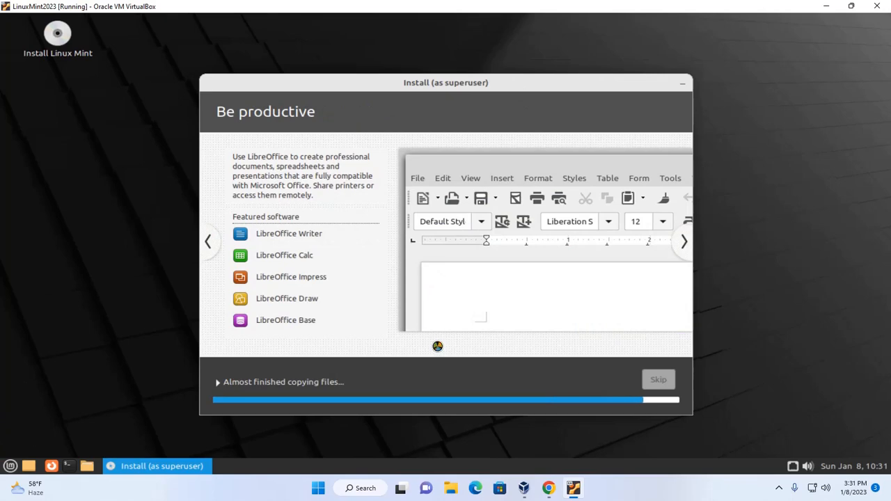
Expand the installation log while files copy, then skip downloading the remaining packages
{"action": "key", "text": "super"}
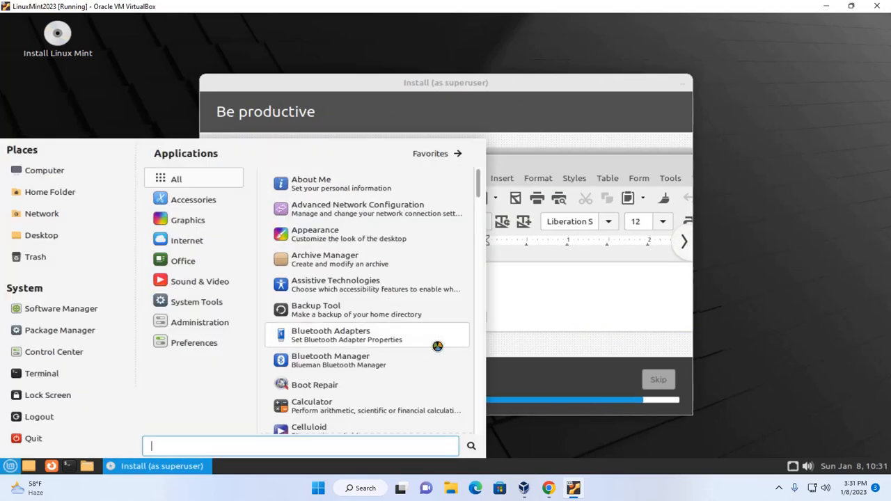
{"action": "left_click", "coordinate": [539, 77]}
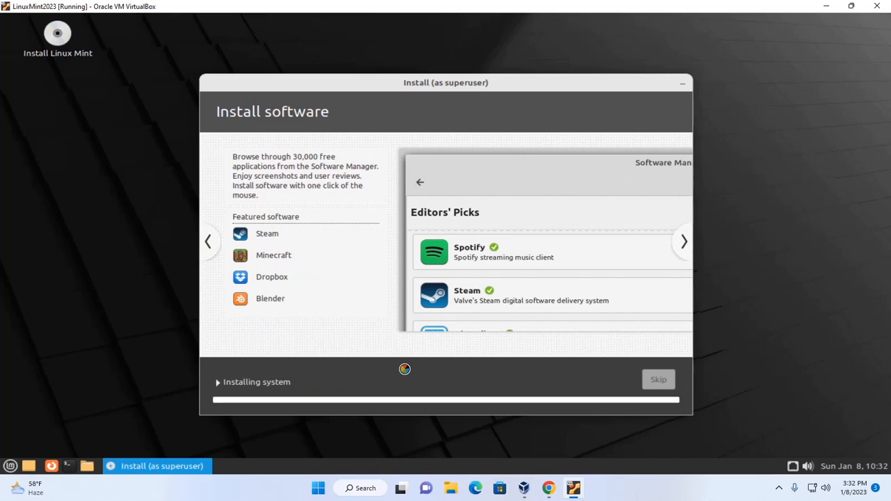
{"action": "left_click", "coordinate": [218, 382]}
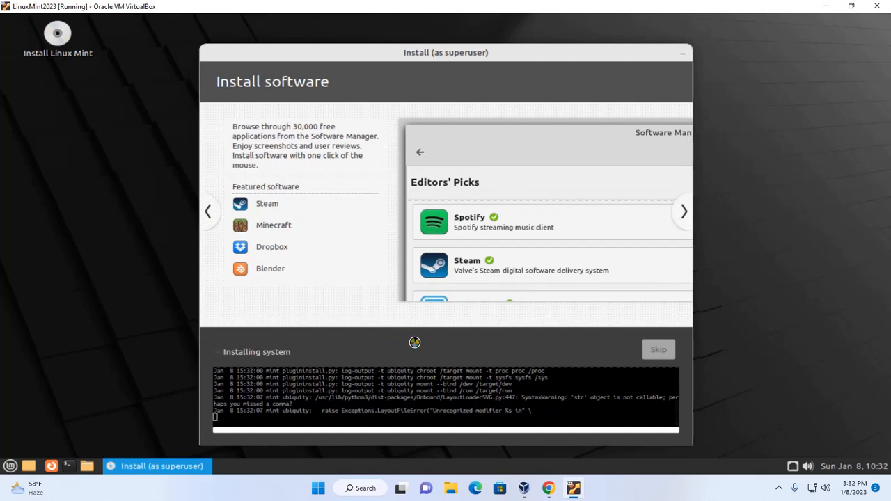
{"action": "mouse_move", "coordinate": [509, 55]}
{"action": "left_mouse_down"}
{"action": "mouse_move", "coordinate": [509, 32]}
{"action": "mouse_move", "coordinate": [511, 39]}
{"action": "left_mouse_up"}
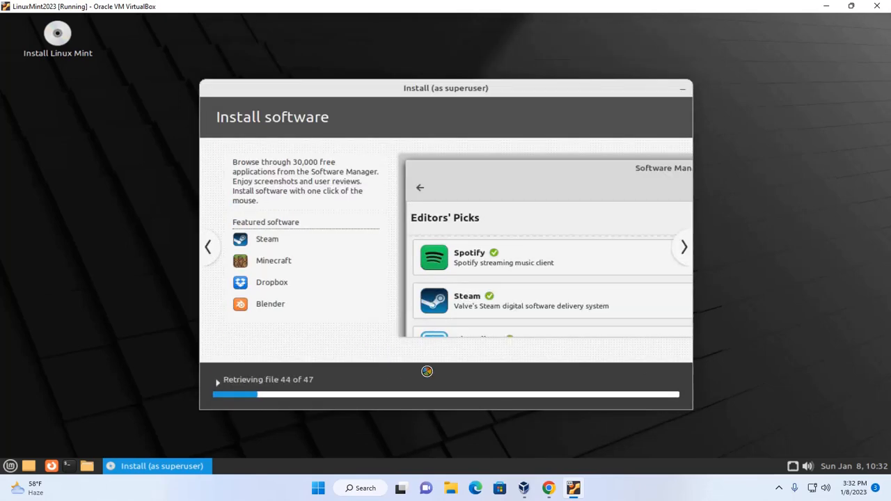
{"action": "left_click", "coordinate": [217, 381]}
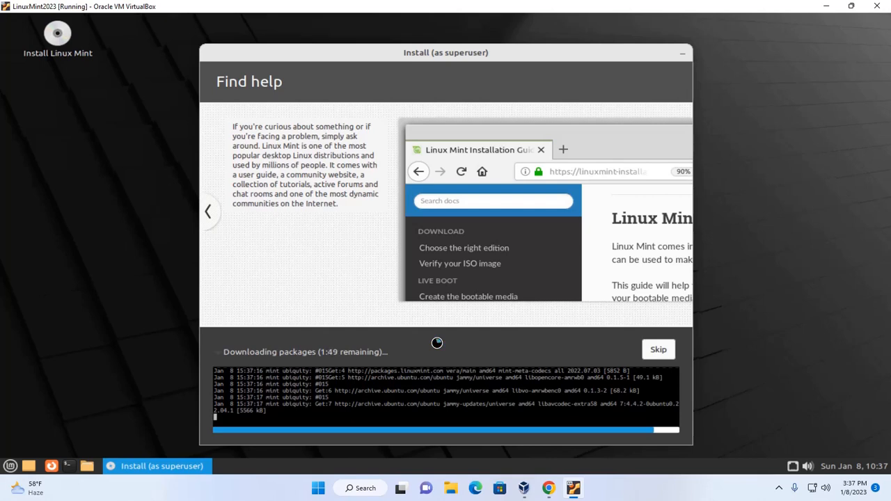
{"action": "left_click", "coordinate": [362, 351]}
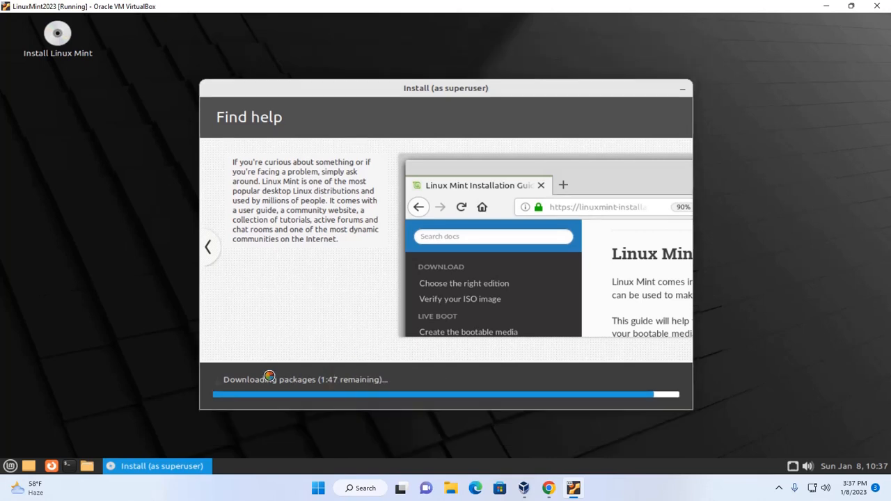
{"action": "left_click", "coordinate": [223, 380]}
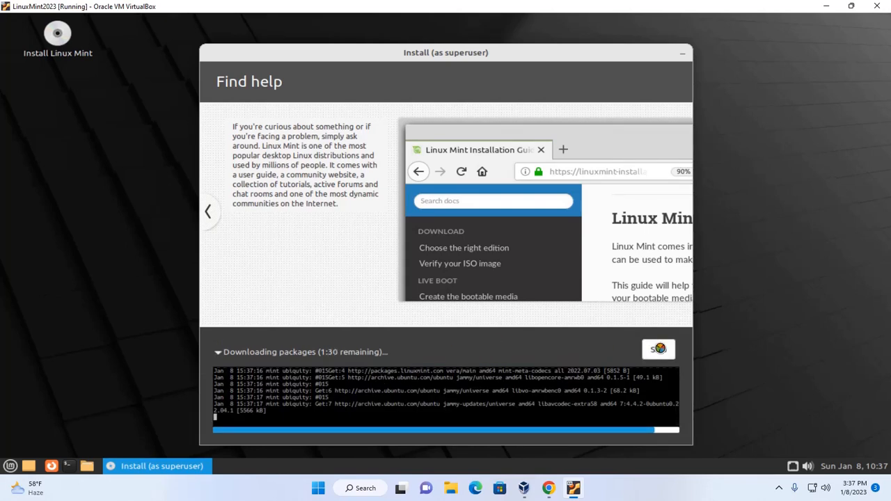
{"action": "left_click", "coordinate": [660, 348]}
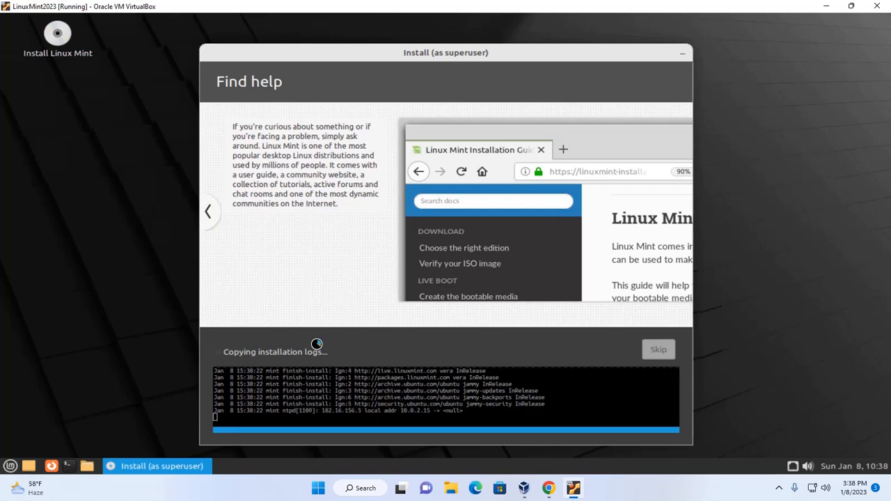
Collapse the log and choose Restart Now once the installation completes
{"action": "left_click", "coordinate": [272, 350]}
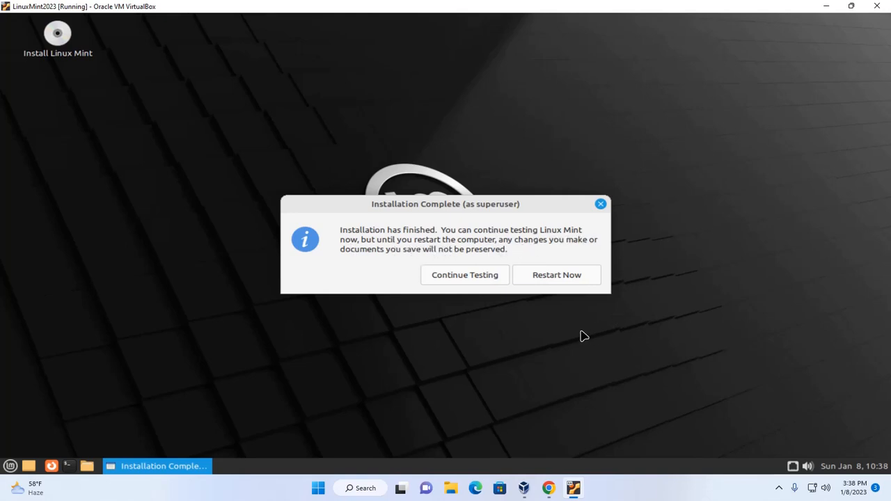
{"action": "left_click", "coordinate": [544, 280]}
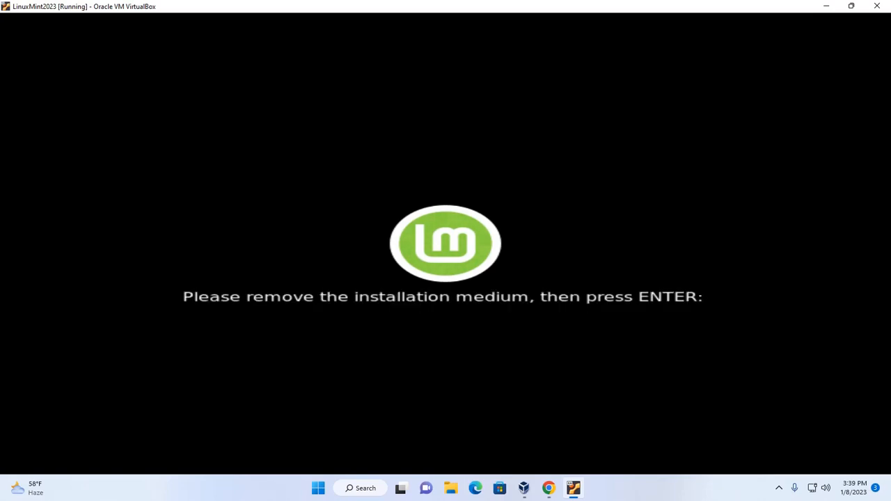
Confirm the installation-medium prompt so the VM boots into the installed system
{"action": "key", "text": "Return"}
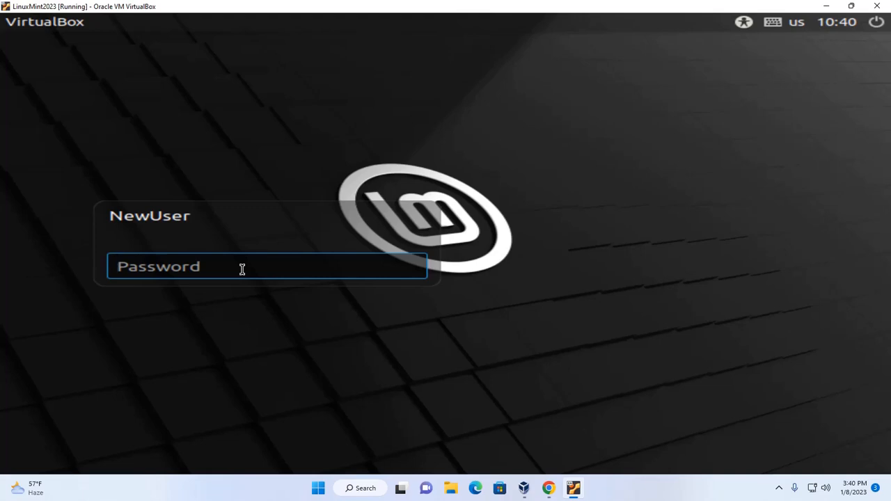
Enter the NewUser account password at the login screen to start the MATE desktop
{"action": "type", "text": "password"}
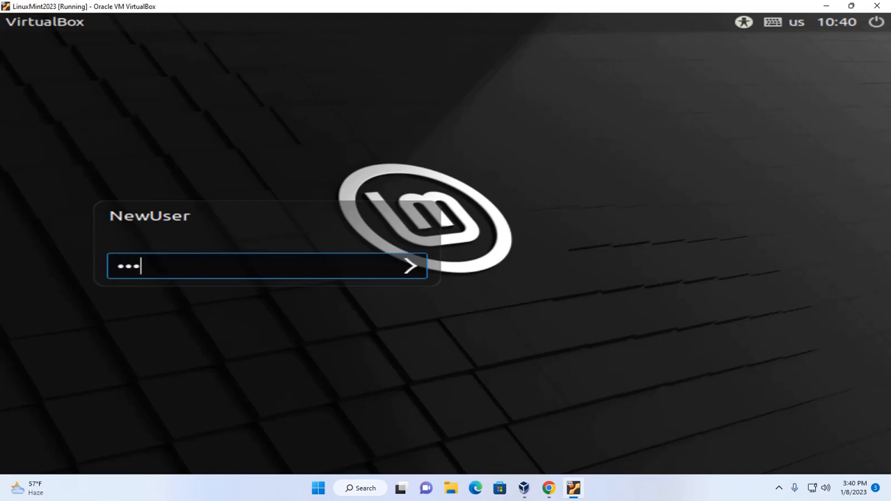
{"action": "type", "text": "1"}
{"action": "key", "text": "Return"}
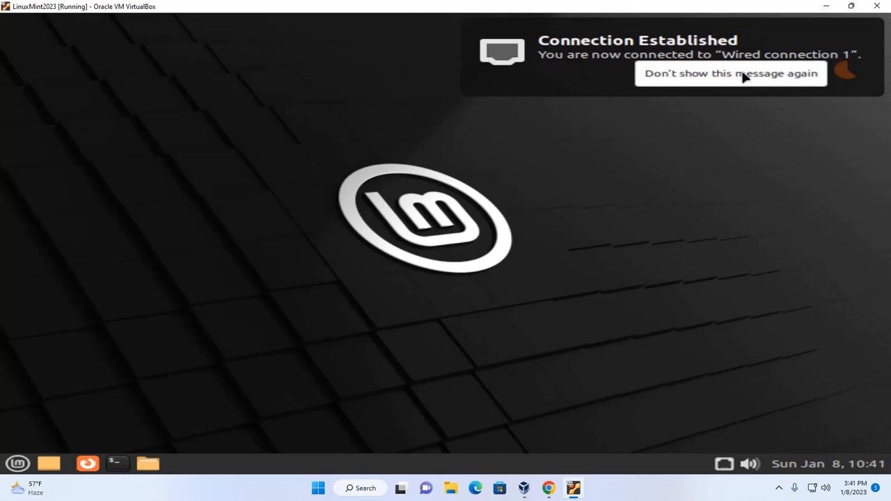
Permanently dismiss the connection notice, disable the Welcome screen at startup, and close it
{"action": "left_click", "coordinate": [741, 76]}
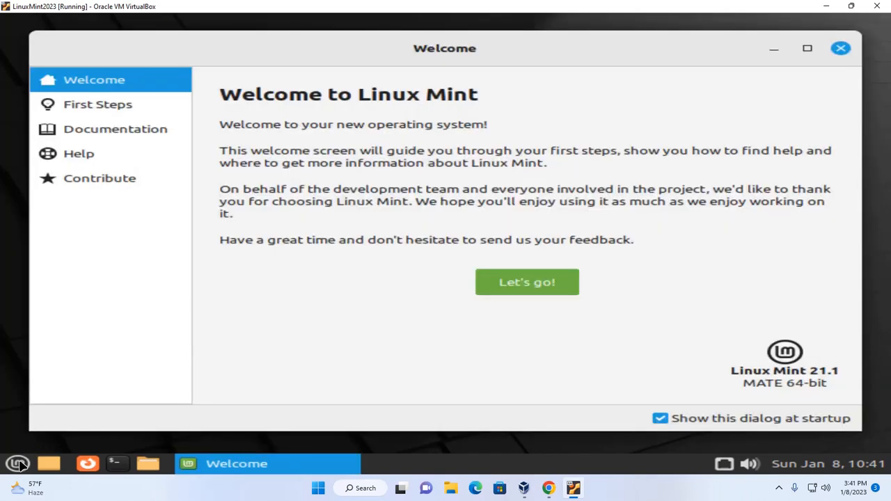
{"action": "left_click", "coordinate": [19, 463]}
{"action": "left_click", "coordinate": [854, 91]}
{"action": "left_click", "coordinate": [660, 418]}
{"action": "left_click", "coordinate": [523, 284]}
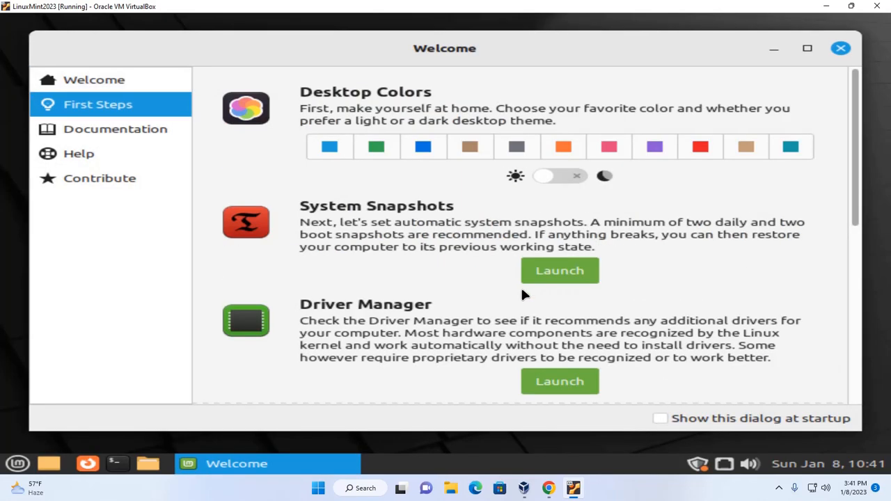
{"action": "left_click", "coordinate": [841, 49]}
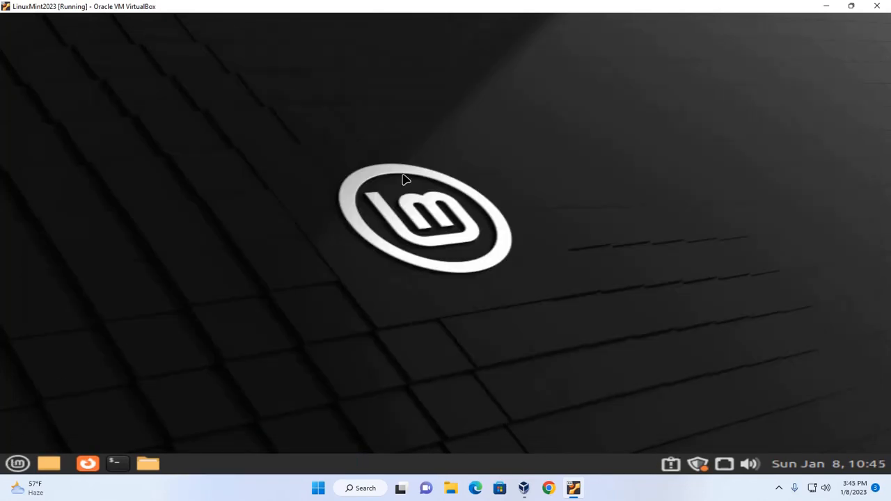